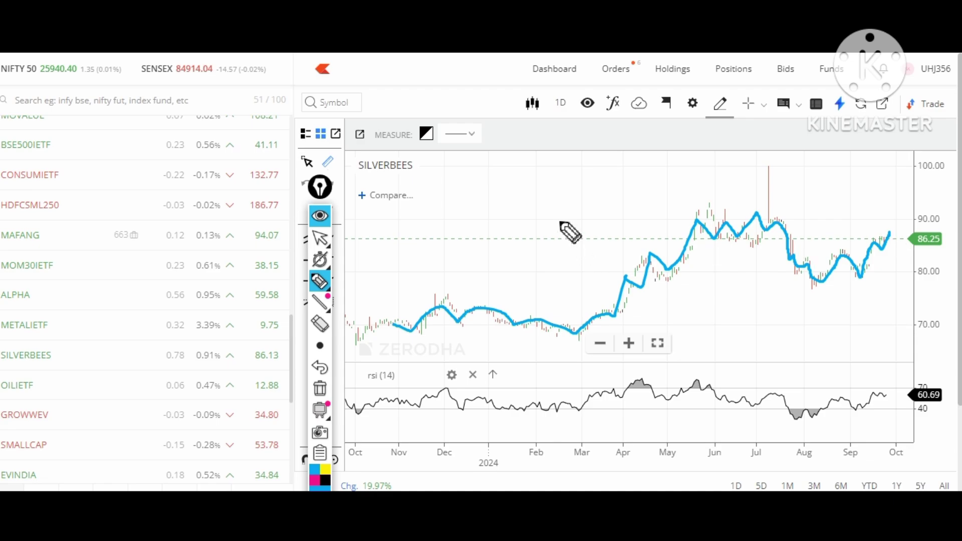
Handwrite two letters above the price curve on the SILVERBEES chart and clear all the ink from the chart
mouse_move(559, 221)
mouse_down()
mouse_move(567, 249)
mouse_move(551, 225)
mouse_move(571, 223)
mouse_move(567, 249)
mouse_move(589, 248)
mouse_up()
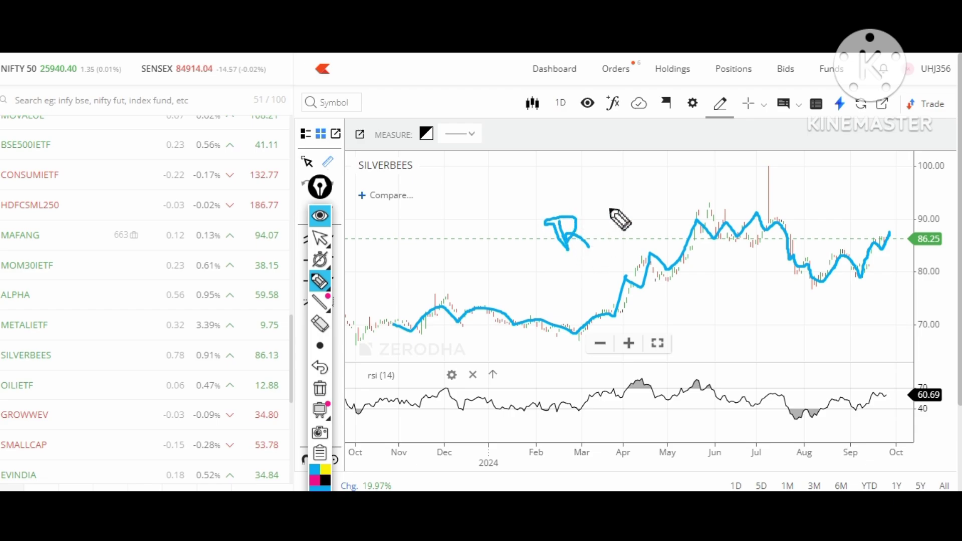
mouse_move(614, 204)
mouse_down()
mouse_move(612, 239)
mouse_move(629, 225)
mouse_move(614, 205)
mouse_up()
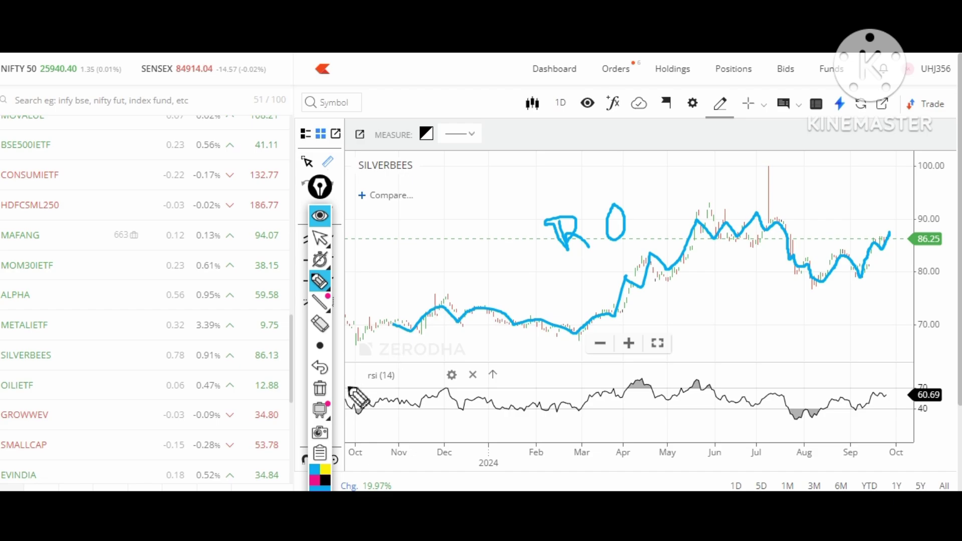
click(322, 391)
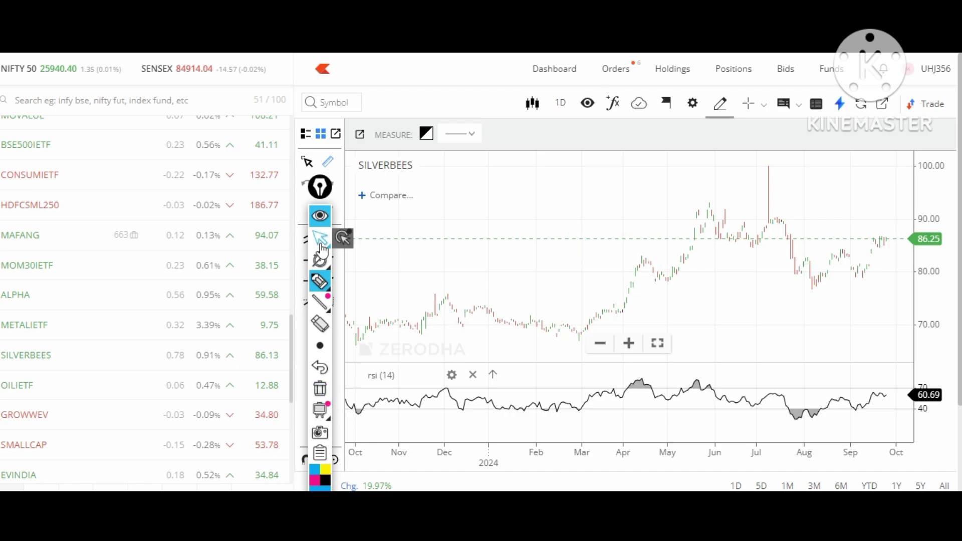
Leave pen mode, switch to the Excel ETF workbook and move the annotation toolbar off the table to the blank area
click(320, 238)
click(247, 487)
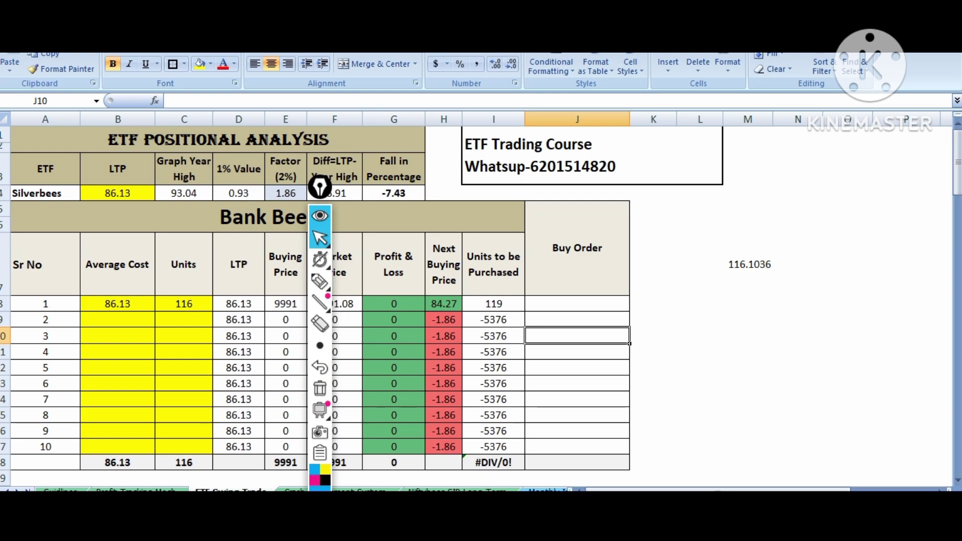
mouse_move(319, 187)
mouse_down()
mouse_move(649, 185)
mouse_move(891, 157)
mouse_up()
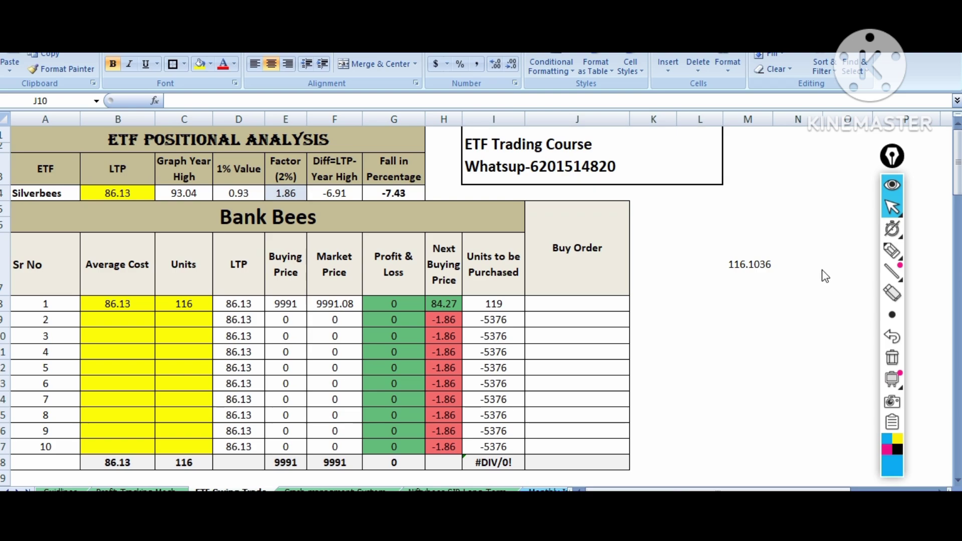
Delete the =10000/B4 formula from cell M7
click(757, 269)
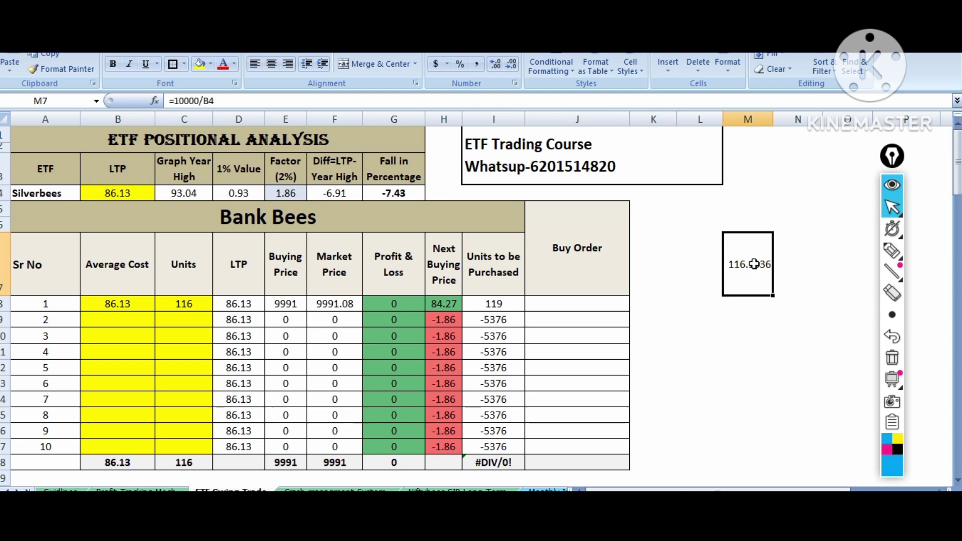
key(BackSpace)
key(Return)
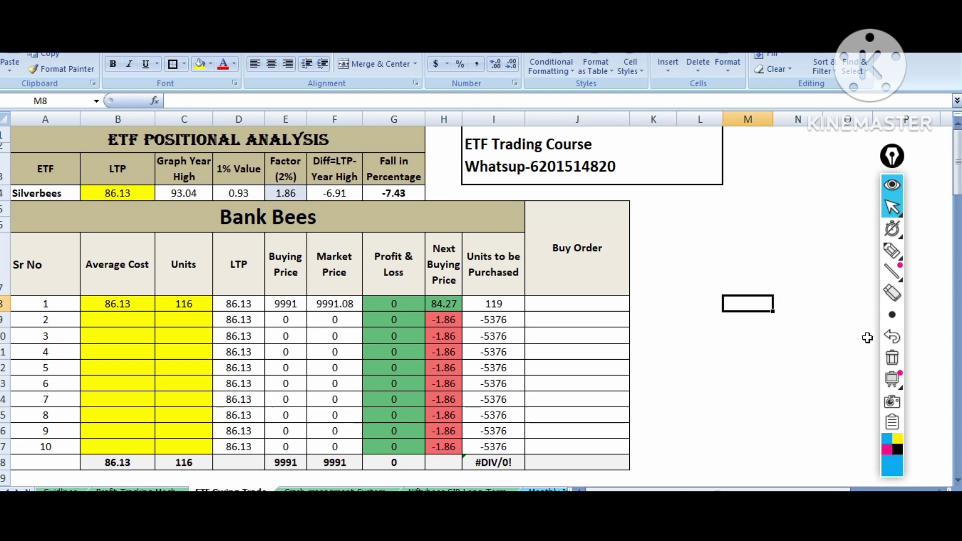
Circle the ETF Trading Course contact text with the pen, add a tick mark beside it, and clear the ink
click(895, 314)
click(892, 250)
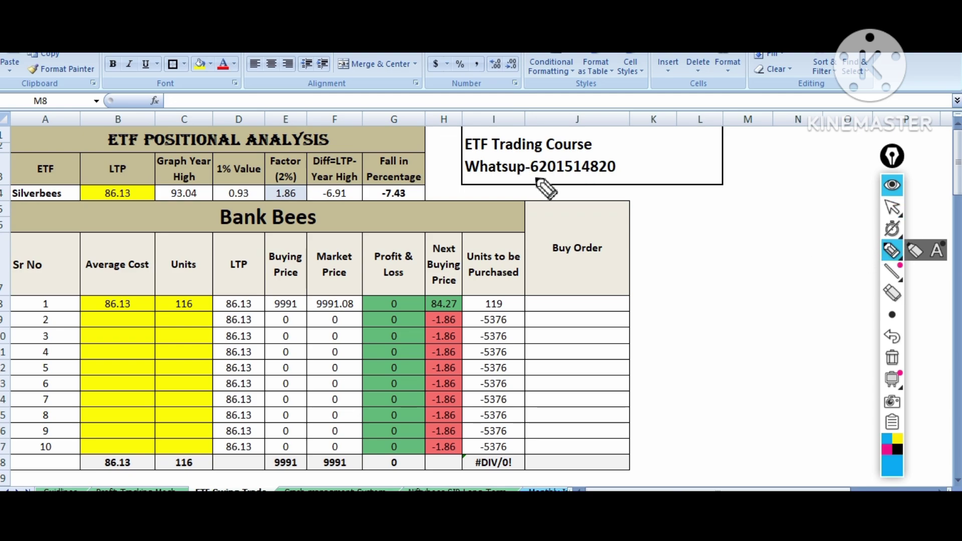
mouse_move(536, 178)
mouse_down()
mouse_move(630, 170)
mouse_move(615, 143)
mouse_move(554, 125)
mouse_move(501, 125)
mouse_move(443, 173)
mouse_move(466, 184)
mouse_up()
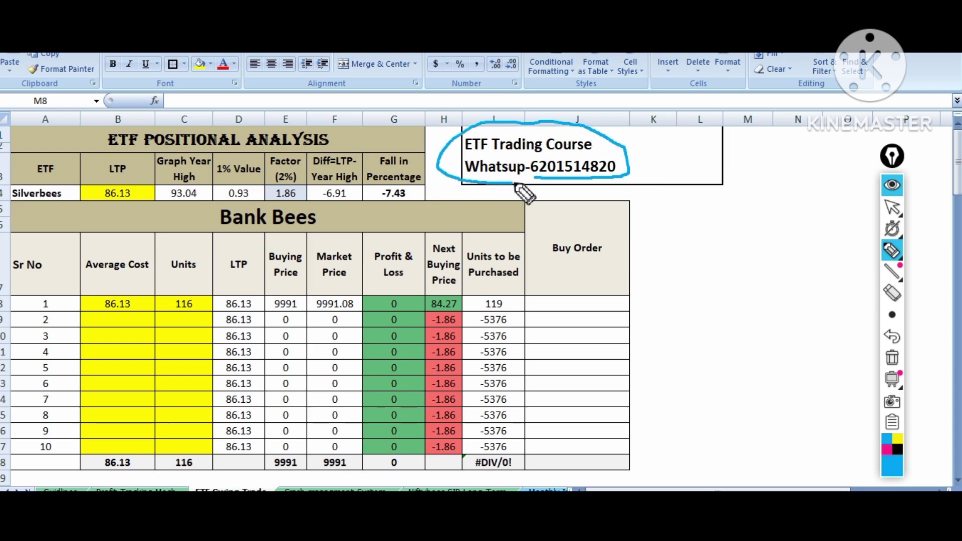
mouse_move(640, 160)
mouse_down()
mouse_move(666, 167)
mouse_move(691, 144)
mouse_up()
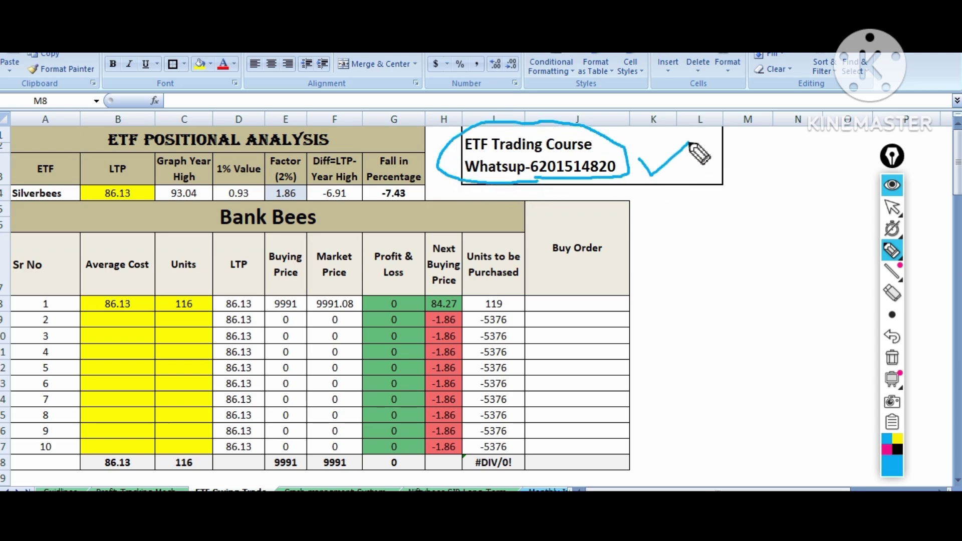
click(891, 360)
With the pen, tick the ETF Positional Analysis title and the Silverbees name, and circle the Silverbees LTP
click(892, 249)
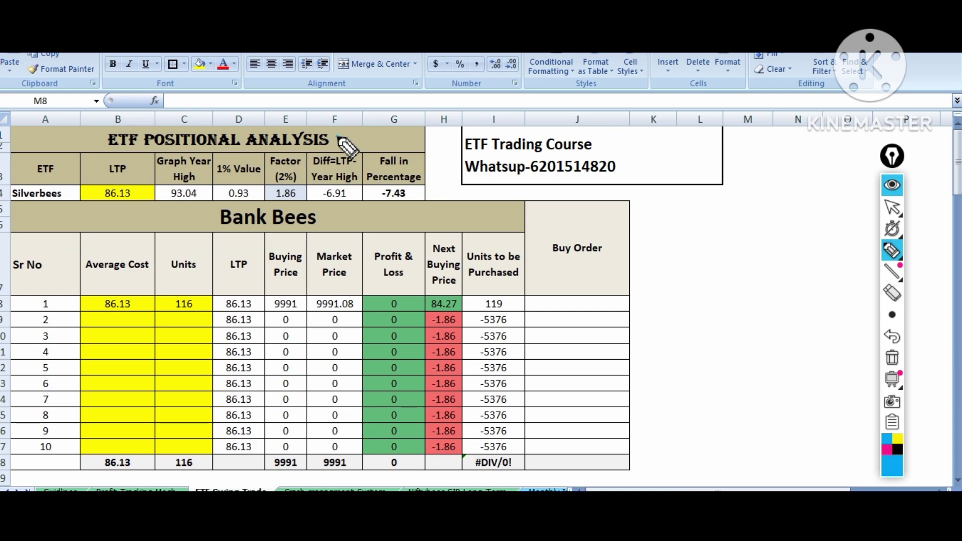
drag(339, 141, 374, 130)
drag(46, 203, 65, 201)
mouse_move(148, 192)
mouse_down()
mouse_move(118, 181)
mouse_move(97, 200)
mouse_move(111, 211)
mouse_move(137, 207)
mouse_move(145, 190)
mouse_up()
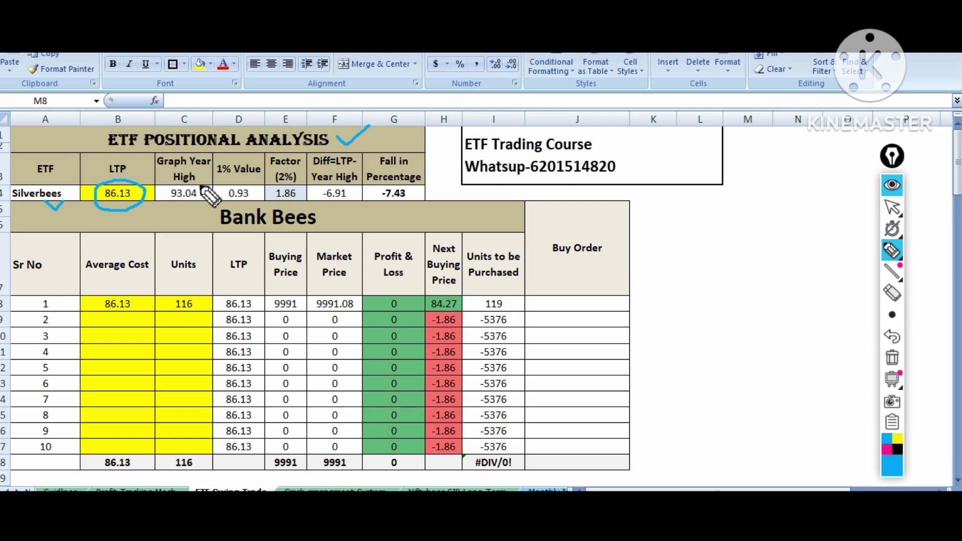
Circle the graph year high, factor and fall percentage, link year high, 1% value and factor with arrows, and clear the ink
mouse_move(200, 188)
mouse_down()
mouse_move(169, 188)
mouse_move(170, 205)
mouse_move(204, 207)
mouse_move(200, 187)
mouse_move(221, 195)
mouse_up()
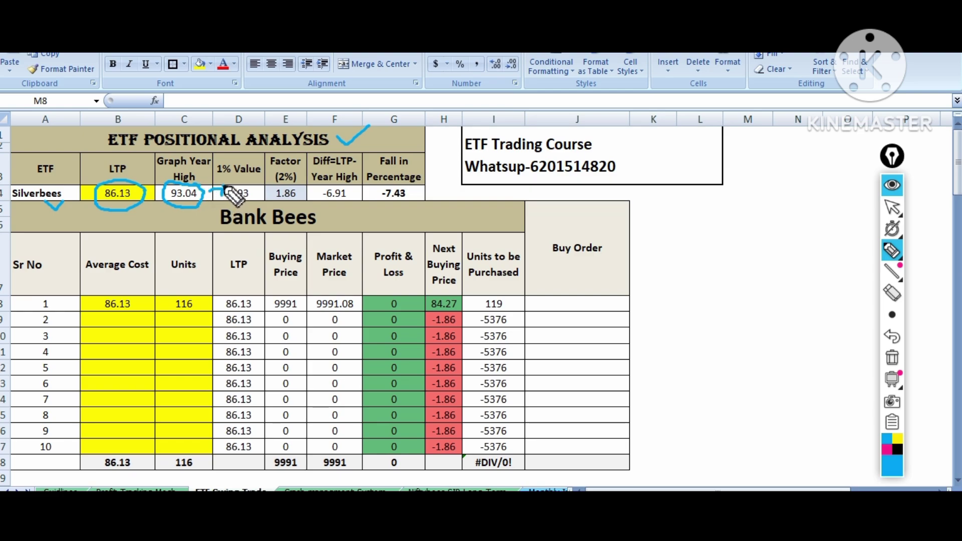
click(251, 191)
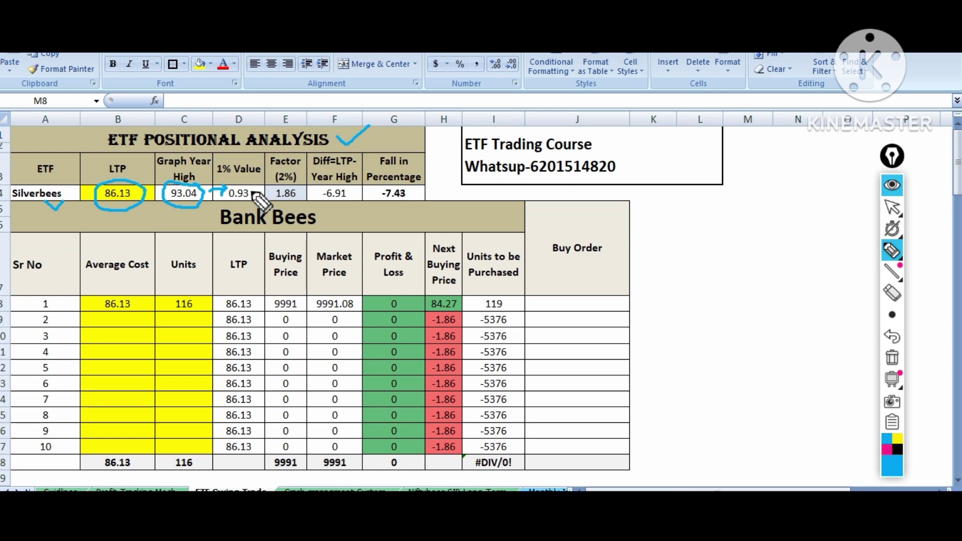
drag(253, 191, 274, 194)
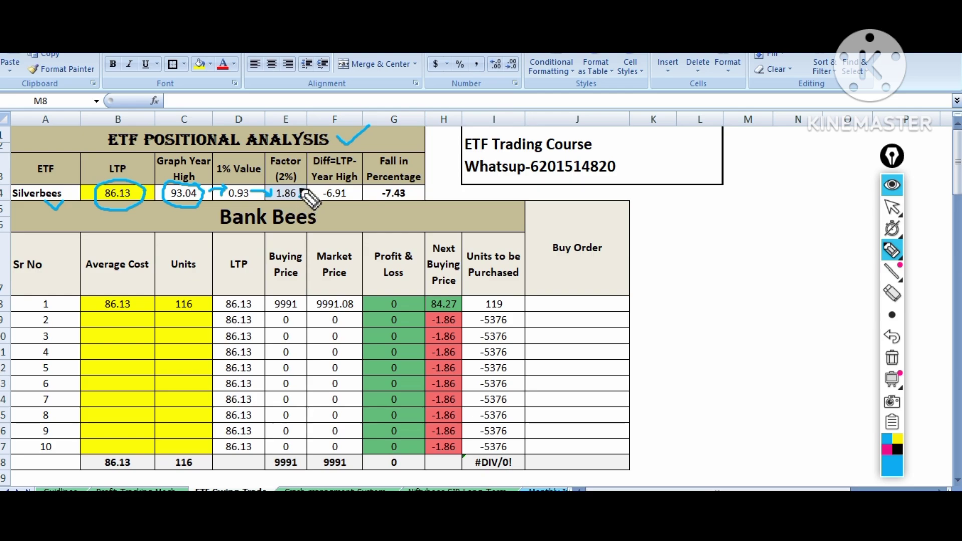
drag(284, 184, 286, 196)
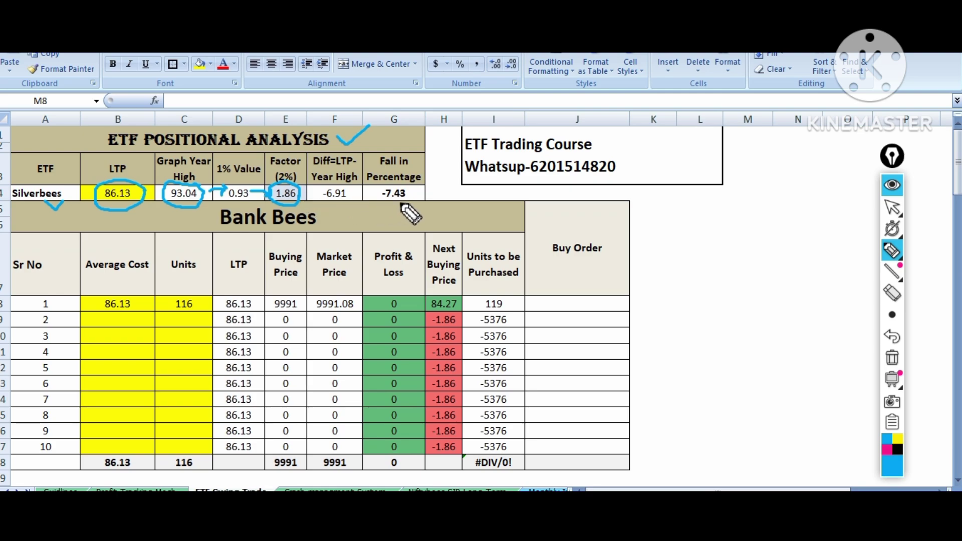
mouse_move(408, 188)
mouse_down()
mouse_move(379, 187)
mouse_move(382, 206)
mouse_move(408, 201)
mouse_up()
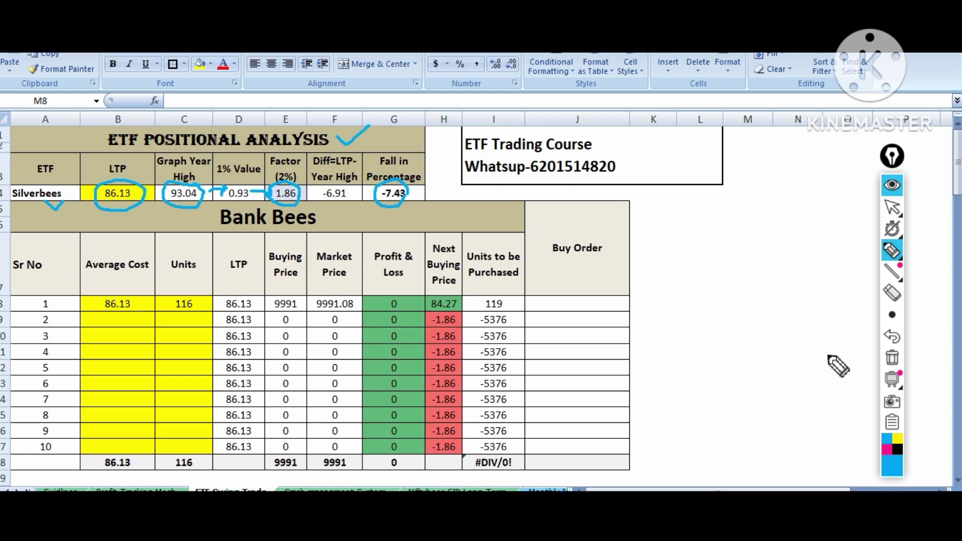
click(892, 359)
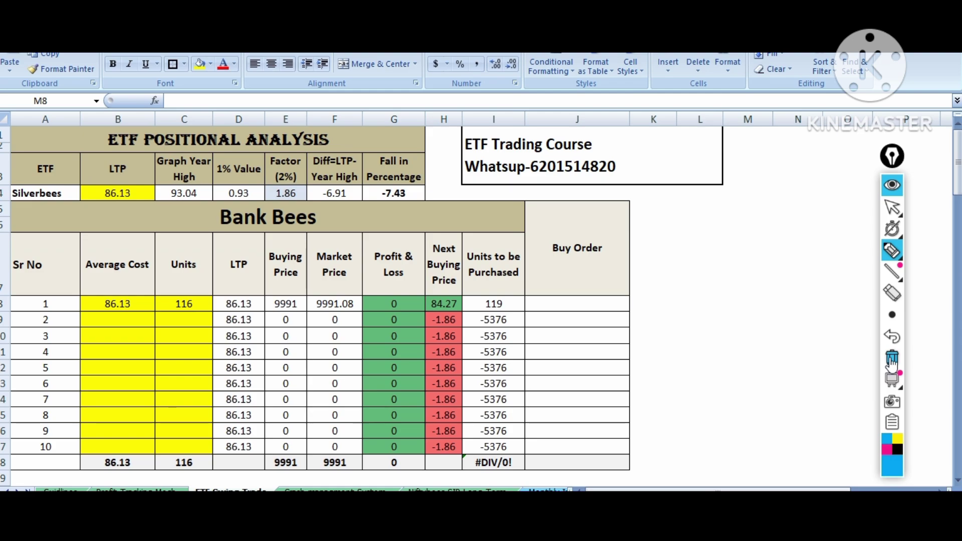
Handwrite a fraction in the blank area beside the Buy Order column and clear it
drag(707, 247, 711, 263)
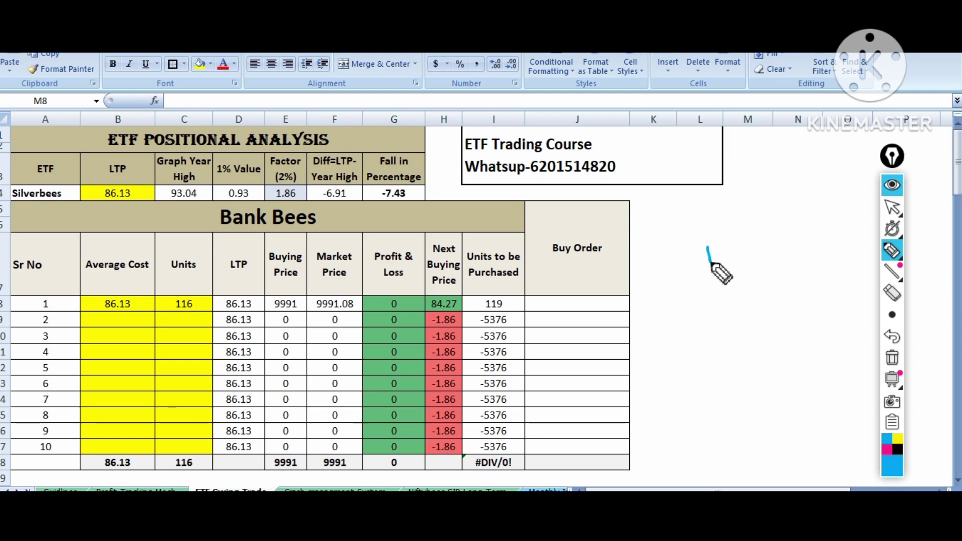
drag(718, 229, 726, 277)
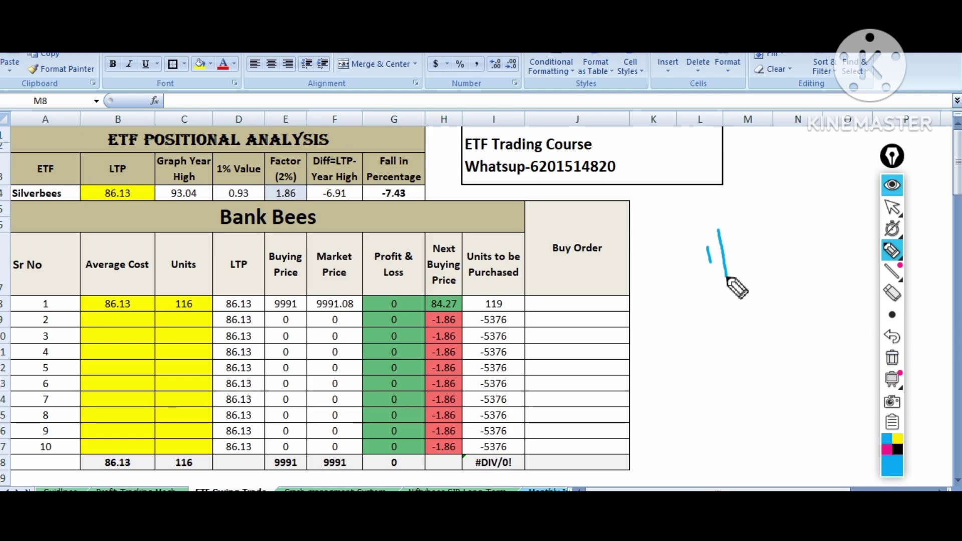
drag(739, 243, 742, 257)
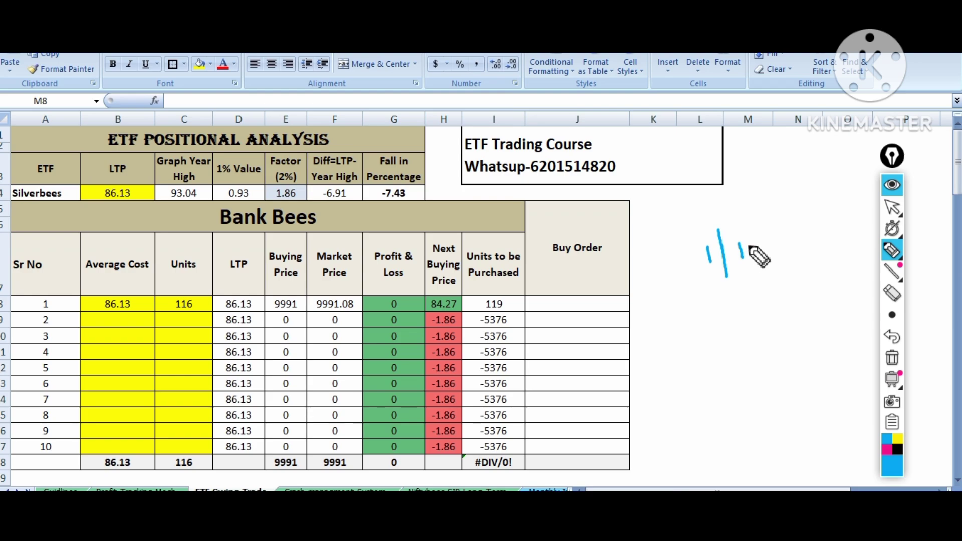
drag(758, 247, 750, 244)
click(892, 359)
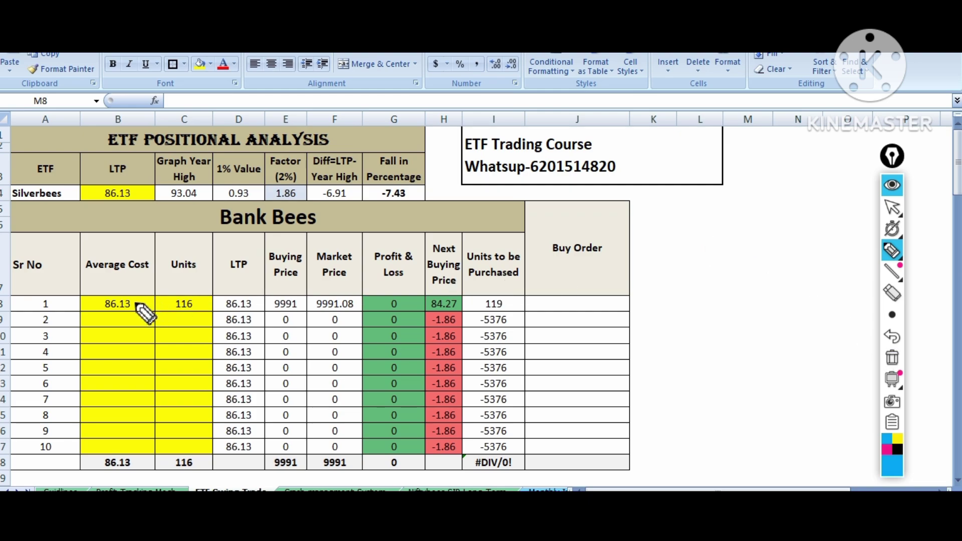
In table row 1, tick the average cost, underline the units, circle the LTP and tick the buying price with the pen
mouse_move(135, 303)
mouse_down()
mouse_move(142, 309)
mouse_move(156, 295)
mouse_up()
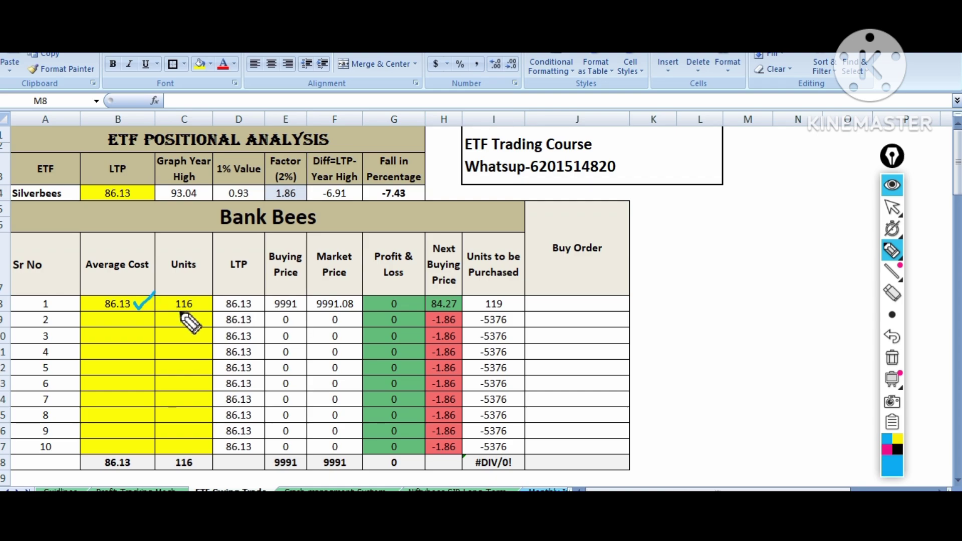
drag(180, 313, 200, 314)
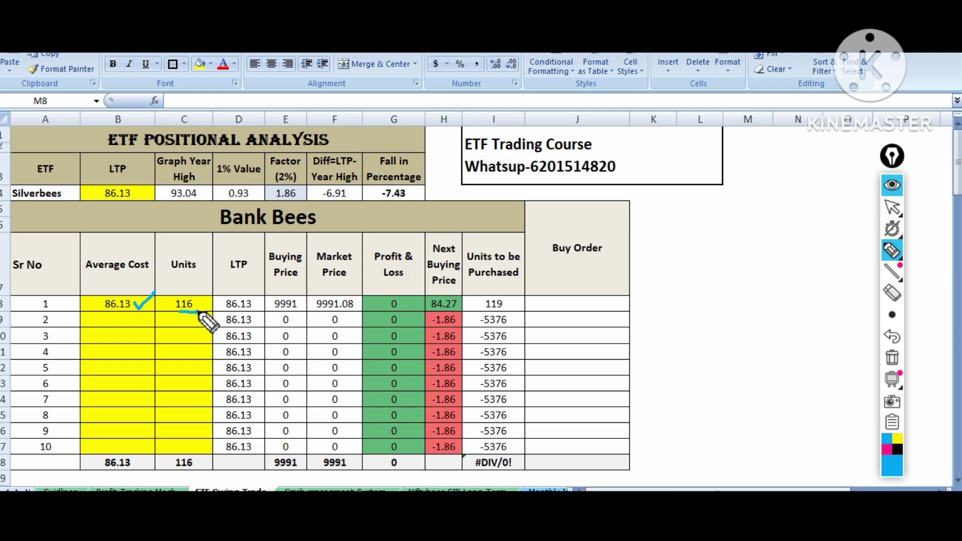
mouse_move(258, 298)
mouse_down()
mouse_move(220, 300)
mouse_move(222, 311)
mouse_move(253, 313)
mouse_move(259, 303)
mouse_up()
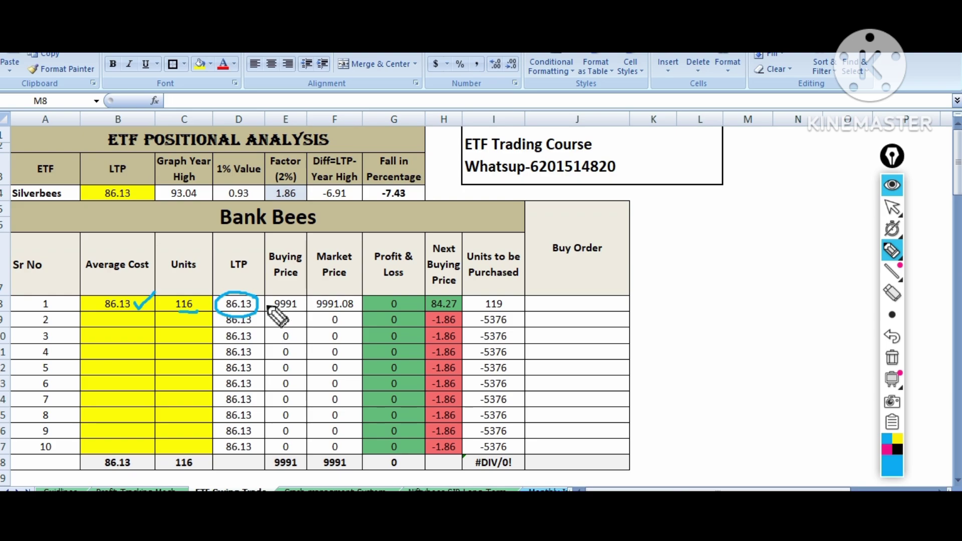
drag(291, 294, 310, 286)
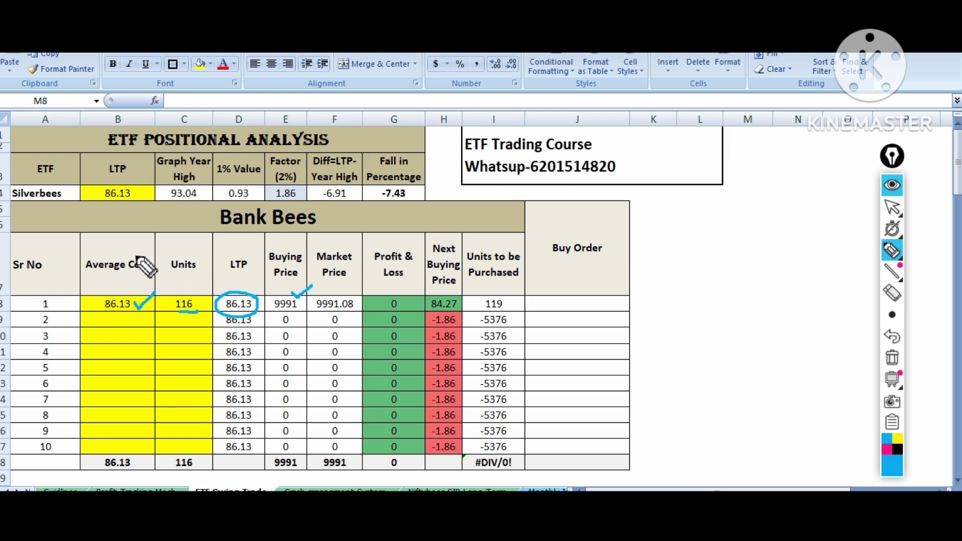
Draw curved two-way arrows linking the Average Cost header to Units and the Units header to LTP
drag(134, 256, 184, 245)
drag(131, 261, 150, 245)
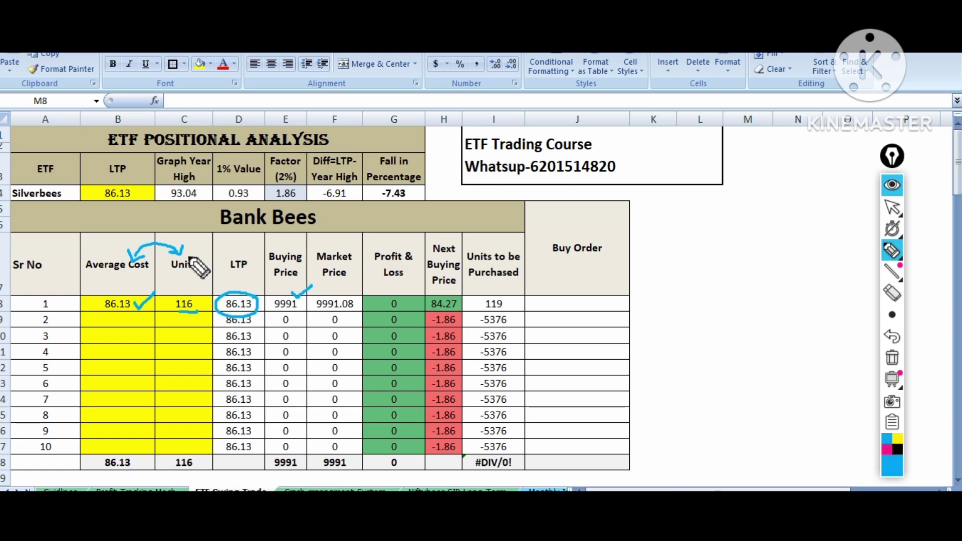
mouse_move(189, 257)
mouse_down()
mouse_move(223, 243)
mouse_move(235, 253)
mouse_up()
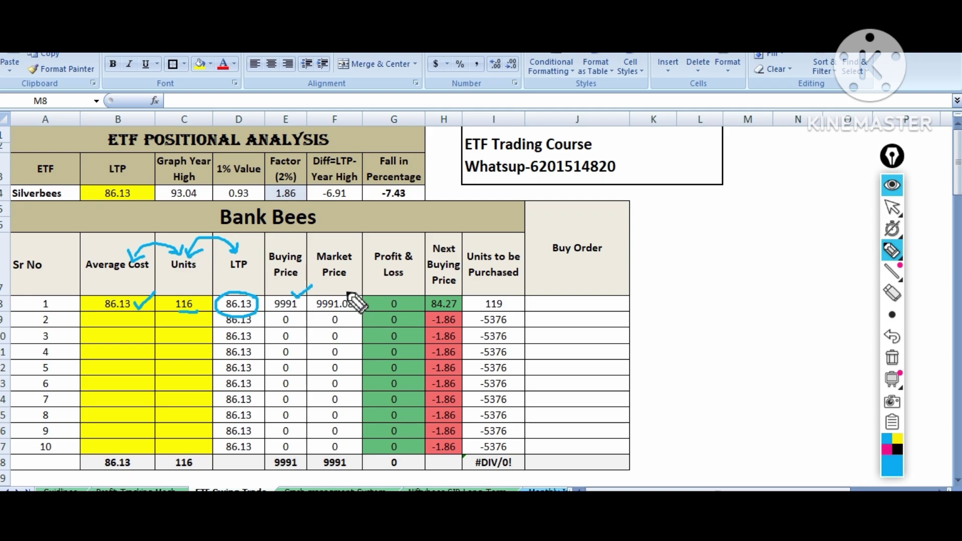
Circle row 1's profit and loss, tick its next buying price and units to be purchased, and clear all the ink
mouse_move(413, 297)
mouse_down()
mouse_move(394, 295)
mouse_move(376, 317)
mouse_move(416, 317)
mouse_move(409, 298)
mouse_up()
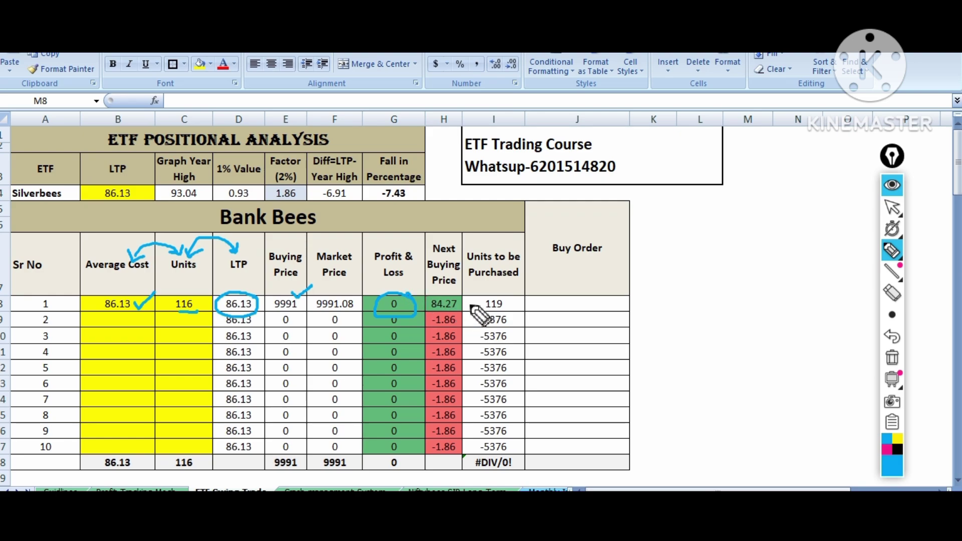
drag(468, 300, 484, 297)
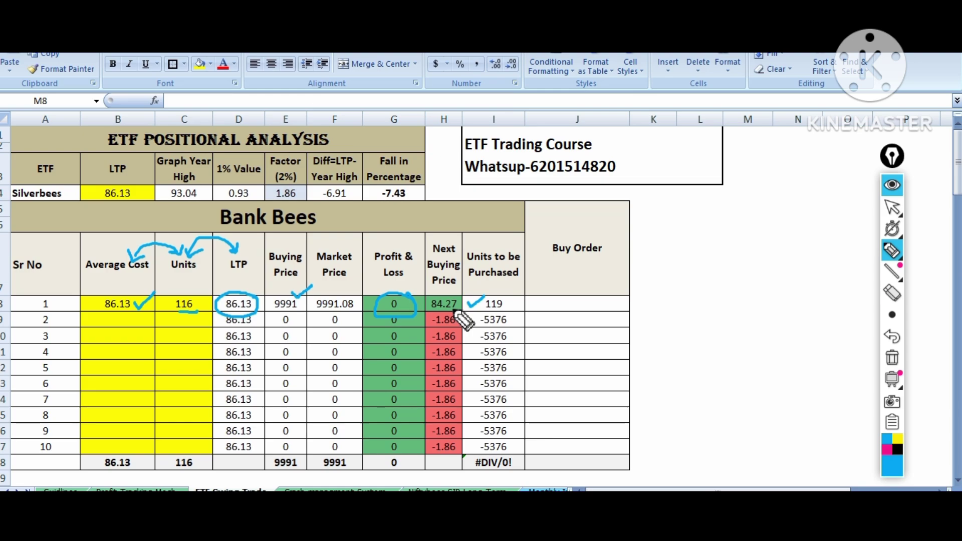
drag(507, 306, 528, 301)
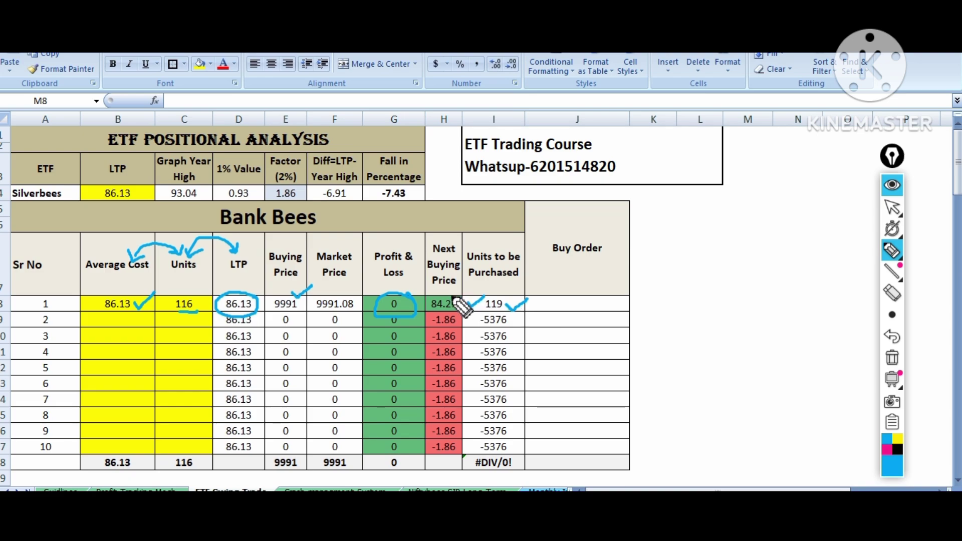
click(894, 358)
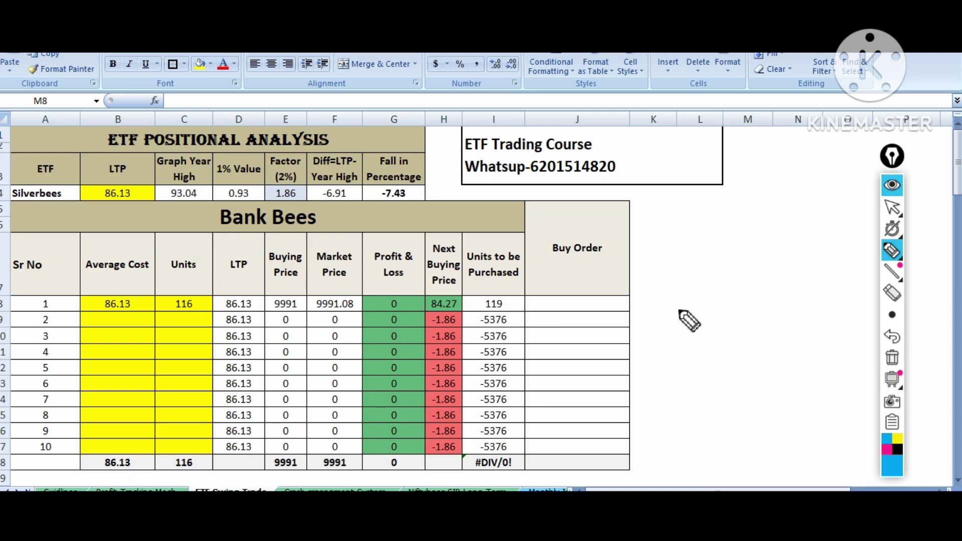
Record the second purchase in table row 2 with an average cost of 84.27 and 119 units
click(893, 208)
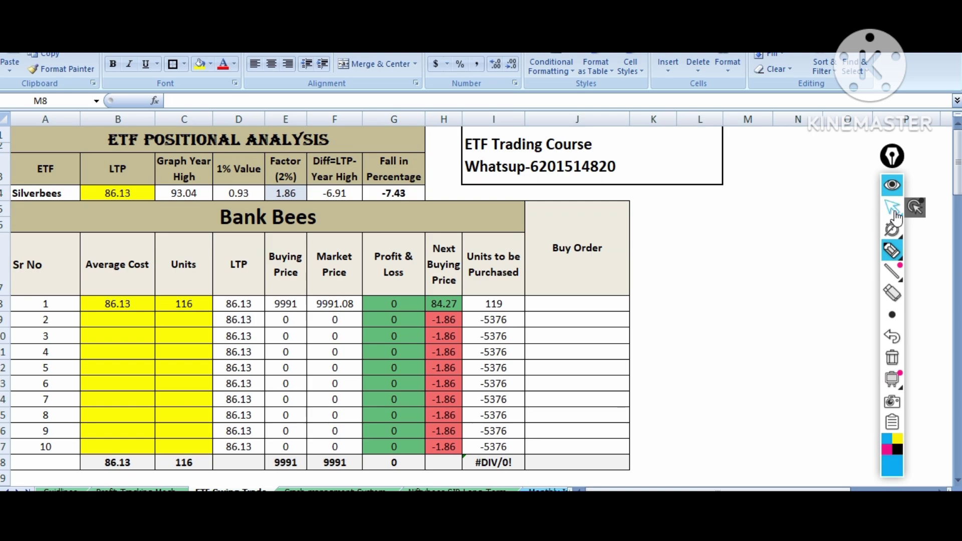
click(144, 319)
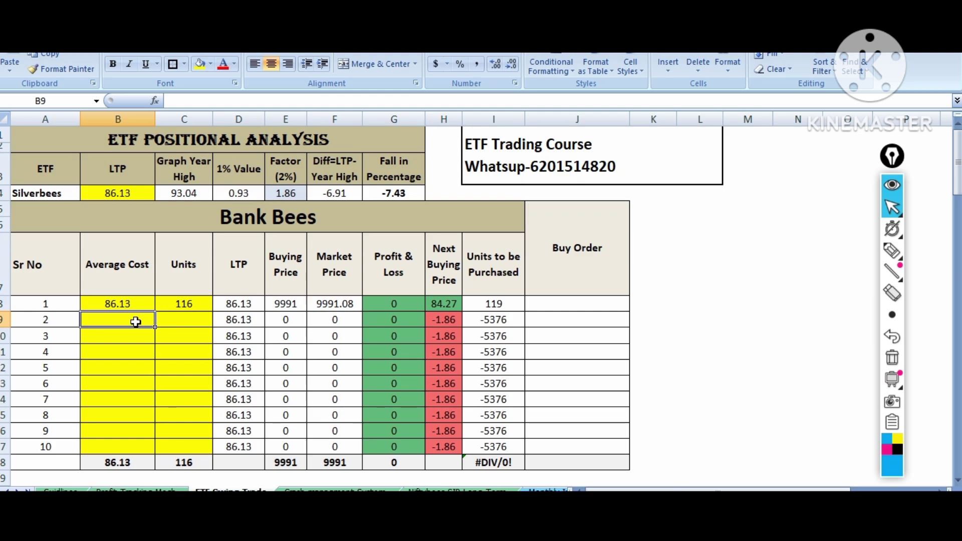
text(84)
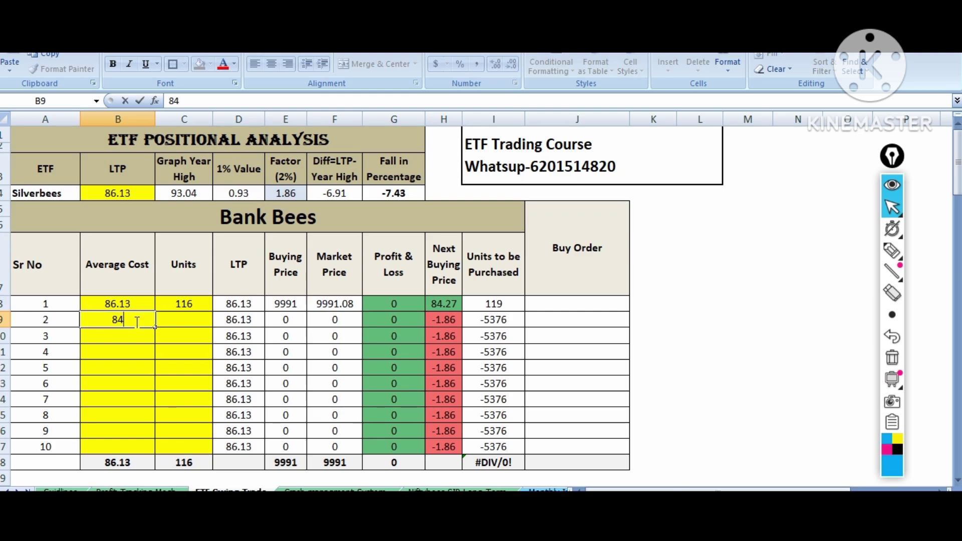
text(.27)
click(201, 320)
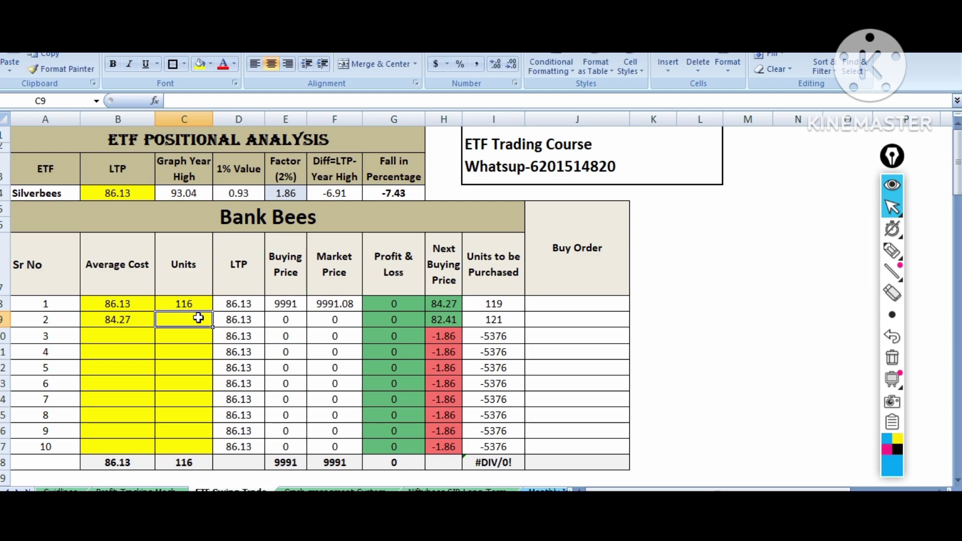
text(119)
key(Return)
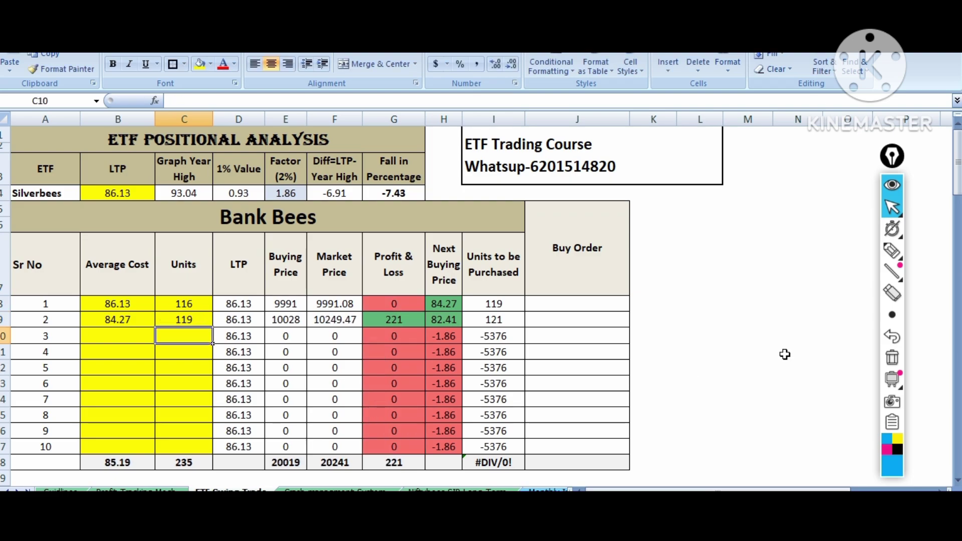
With the pen, tick the units in rows 1 and 2 and row 2's units to be purchased, and clear the ink
click(892, 250)
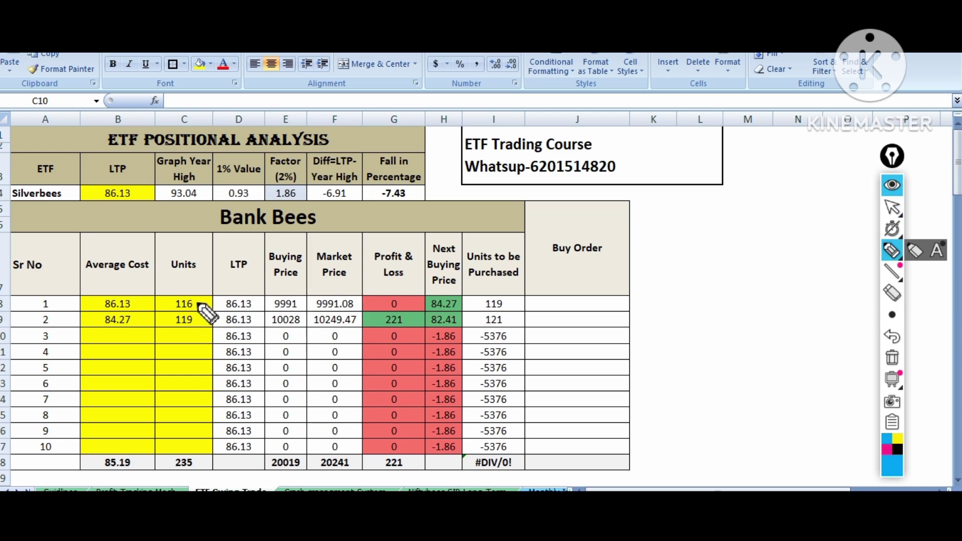
mouse_move(198, 300)
mouse_down()
mouse_move(202, 306)
mouse_move(216, 291)
mouse_move(207, 317)
mouse_up()
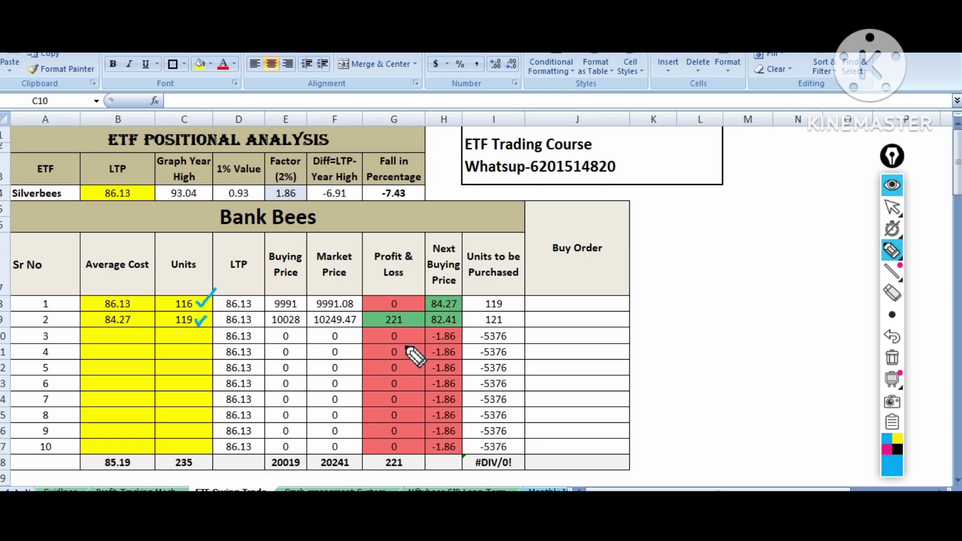
mouse_move(466, 319)
mouse_down()
mouse_move(513, 326)
mouse_move(533, 314)
mouse_up()
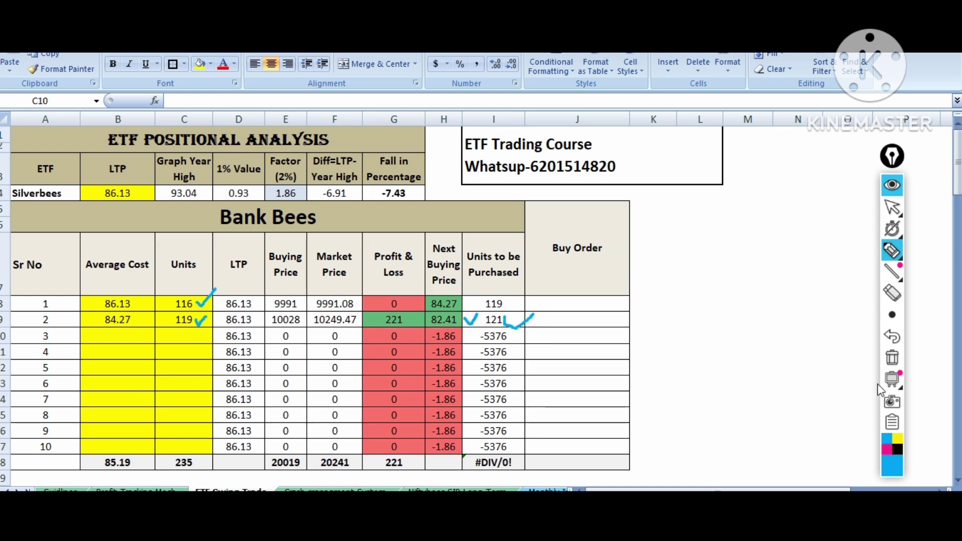
click(892, 357)
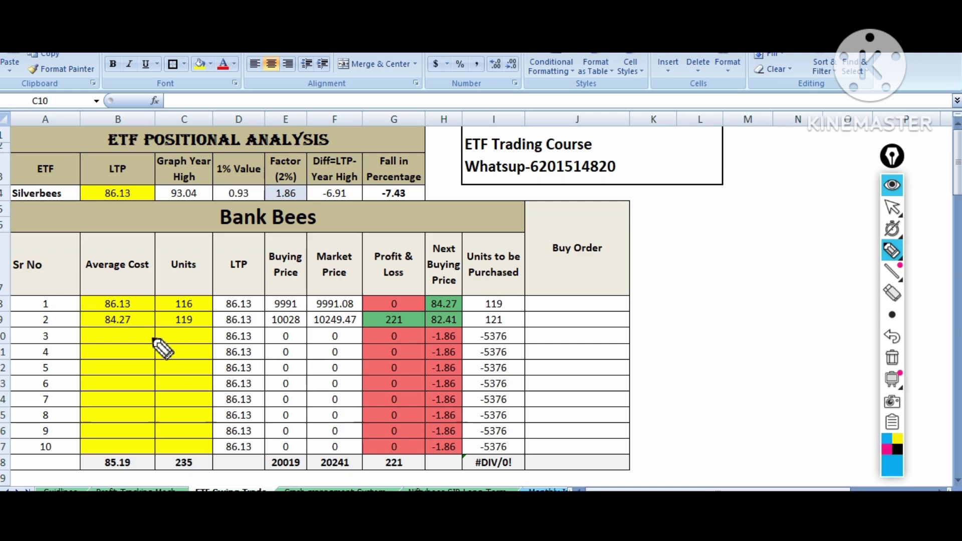
Record the third purchase in table row 3 with an average cost of 82.41 and 121 units
click(896, 240)
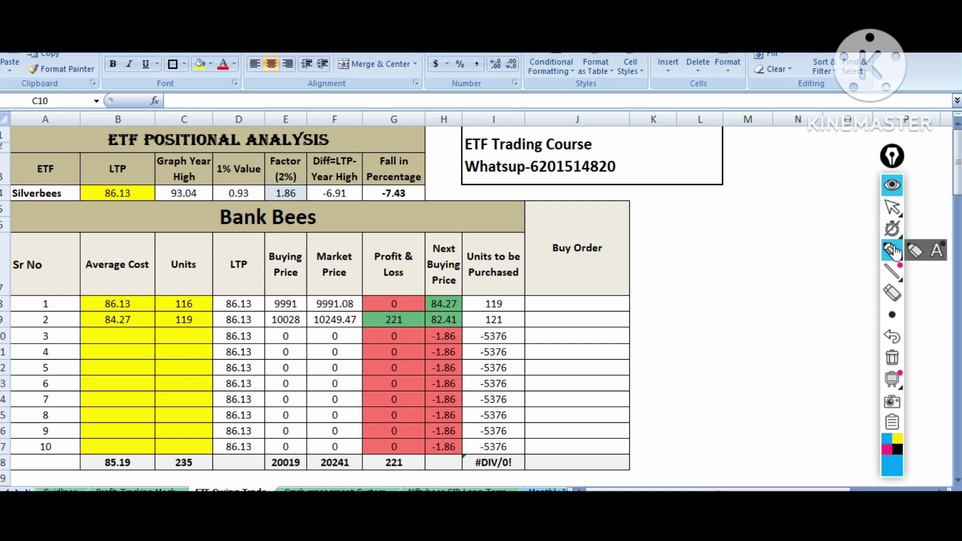
click(894, 210)
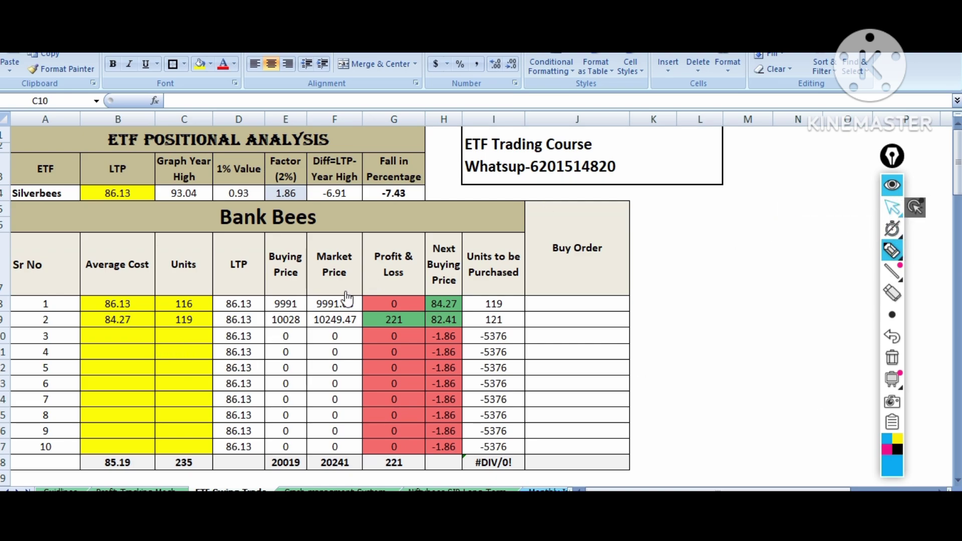
click(146, 335)
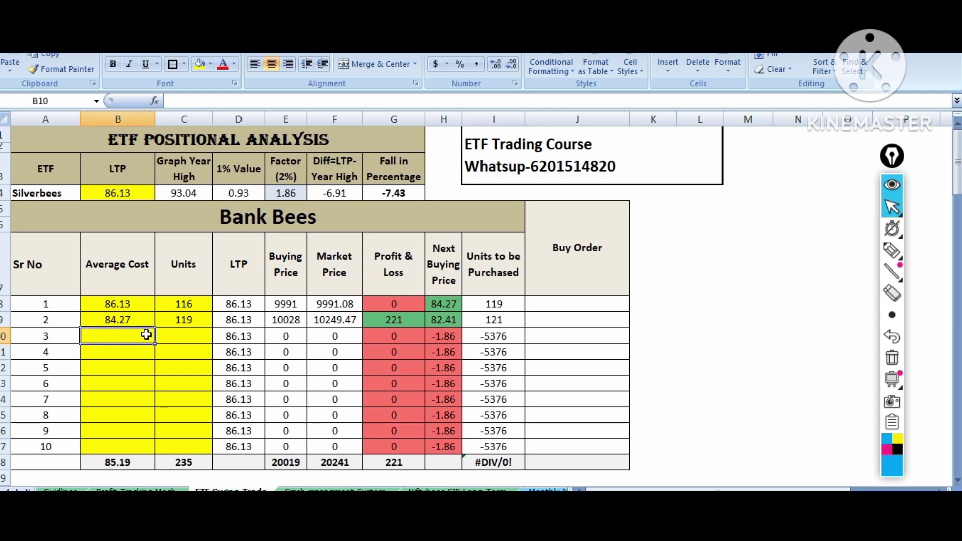
text(82.)
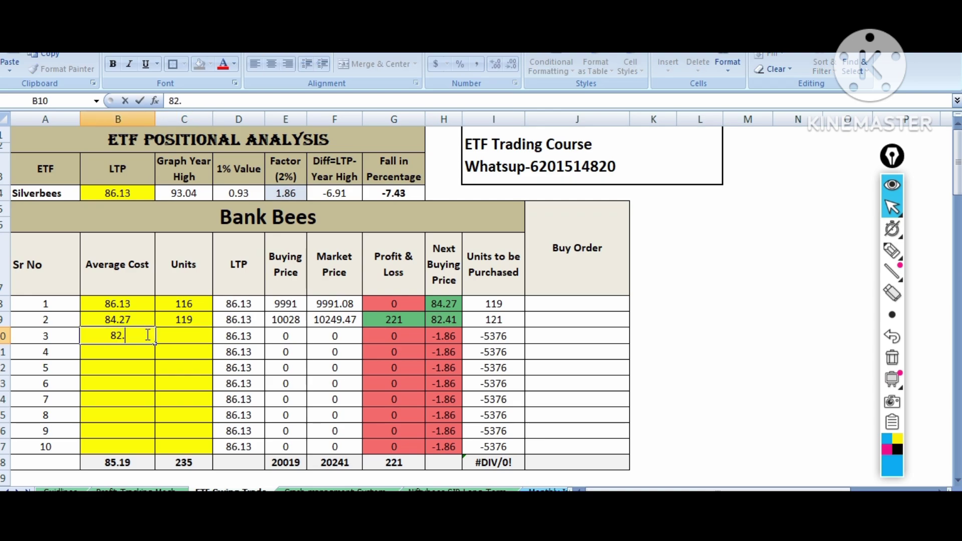
text(41)
key(Return)
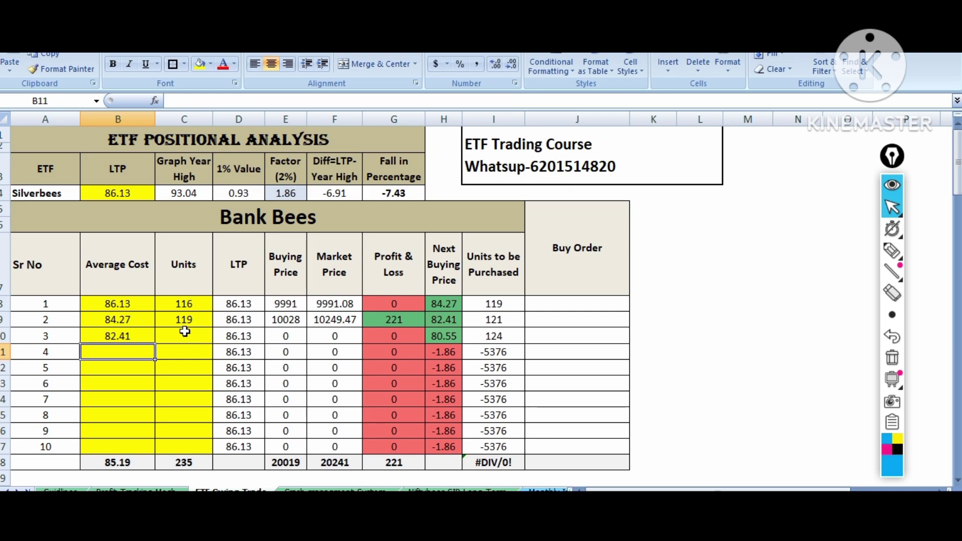
click(185, 332)
text(121)
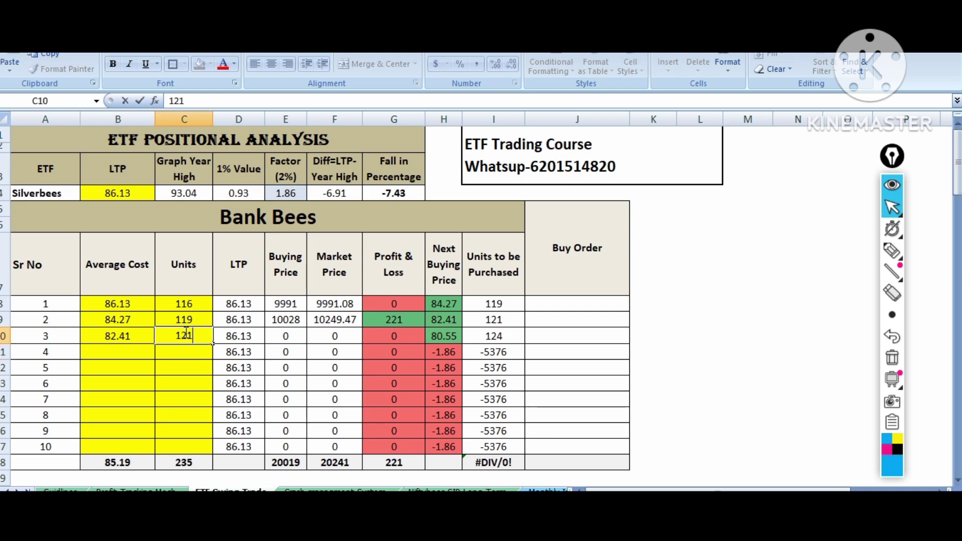
key(Return)
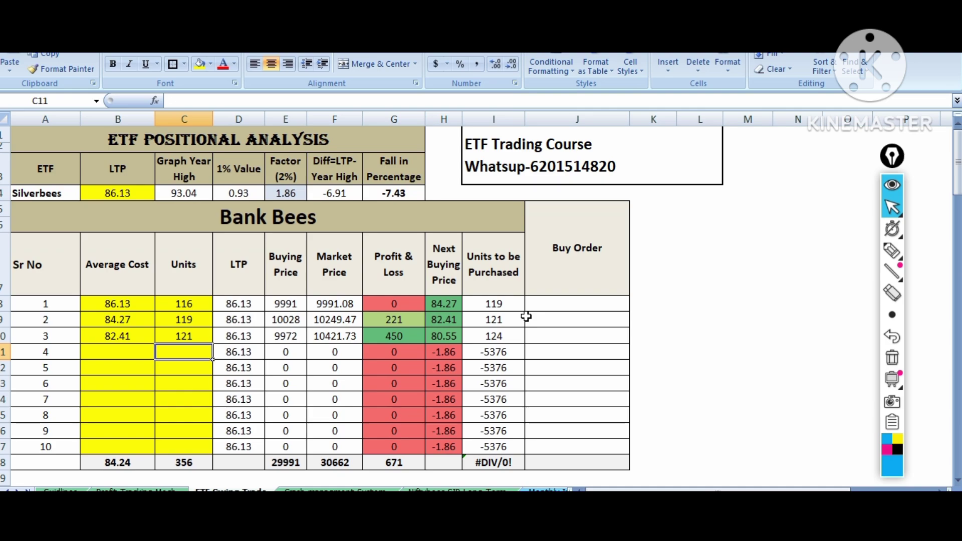
Link row 1's LTP in the table to the Silverbees LTP with the formula =B4
click(251, 306)
text(=)
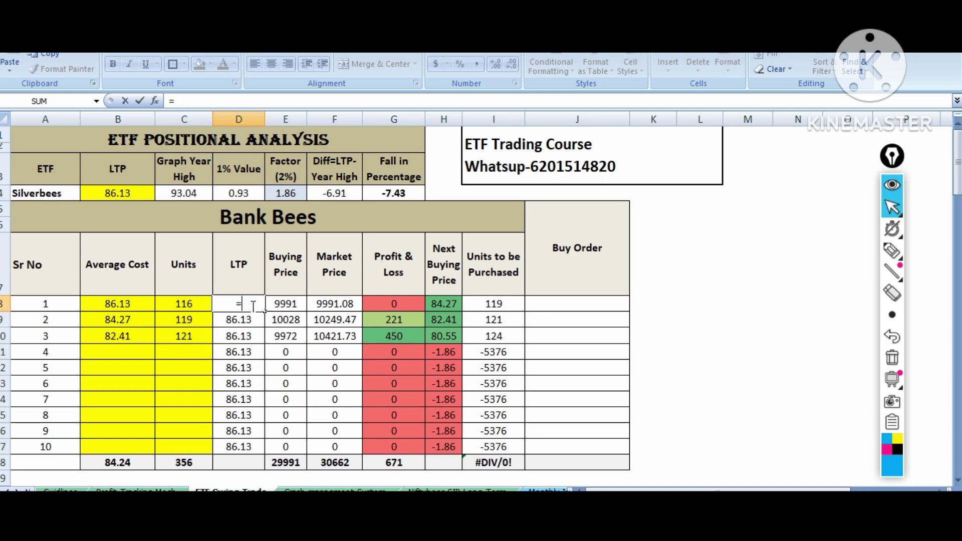
click(140, 194)
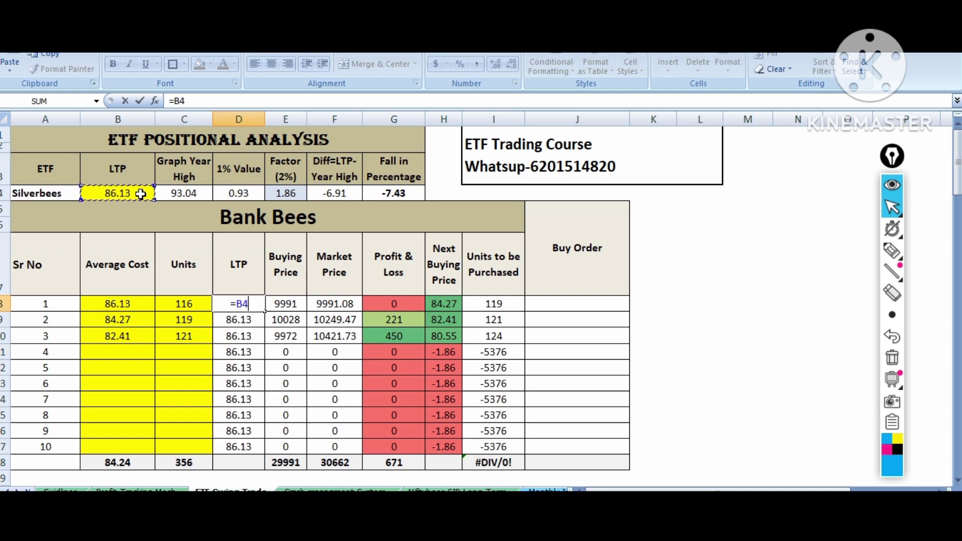
key(Return)
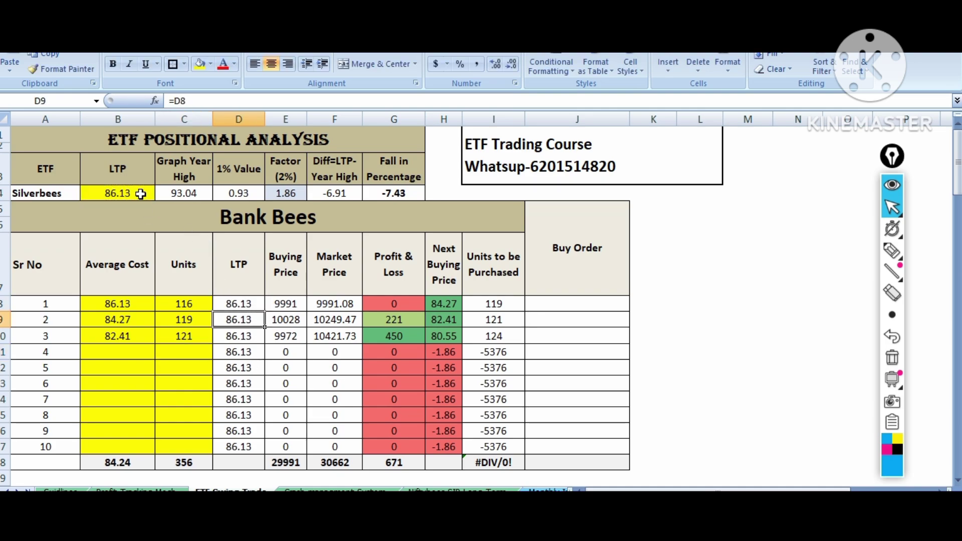
Try to fill row 1's LTP formula down the column through Sr No 10
click(259, 306)
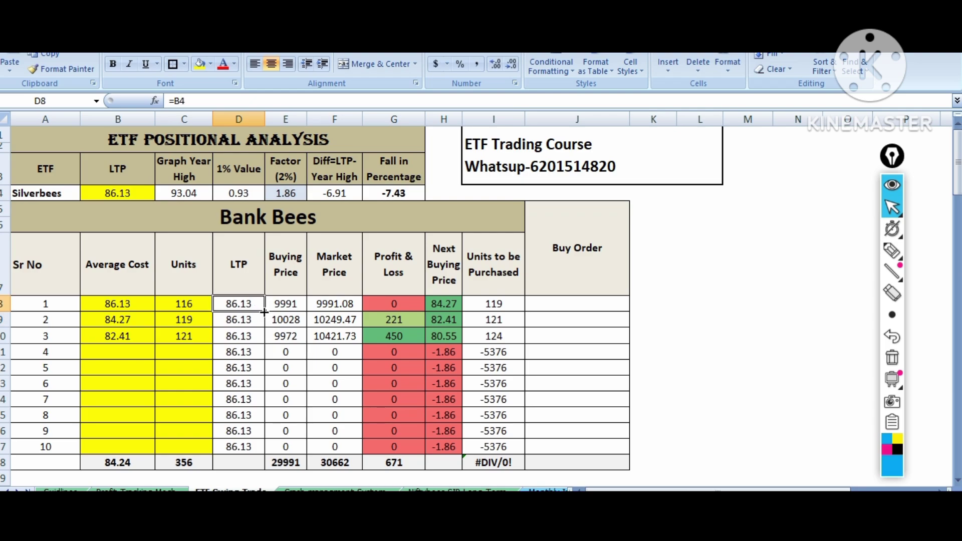
drag(264, 312, 268, 452)
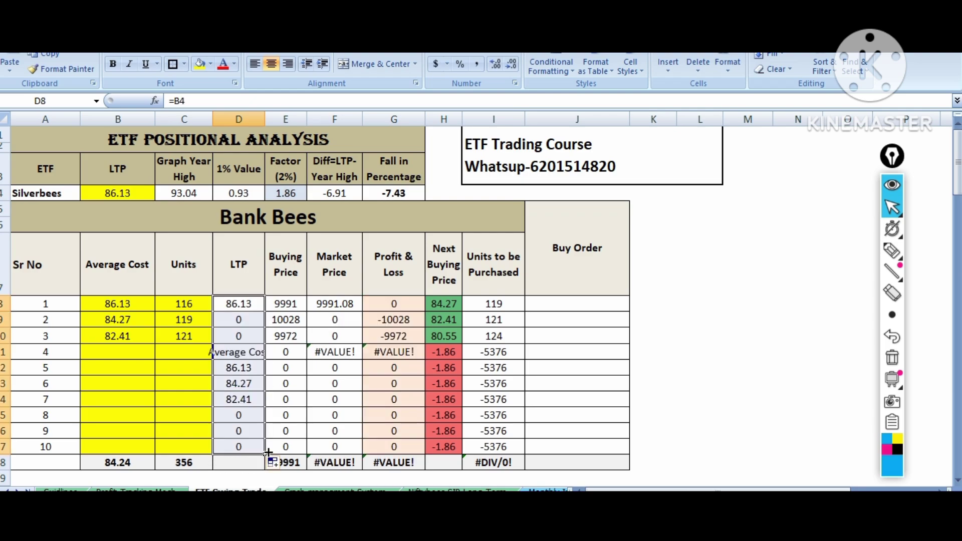
click(250, 308)
Set row 2's LTP to the formula =D8 and fill it down through Sr No 10
click(250, 316)
text(=)
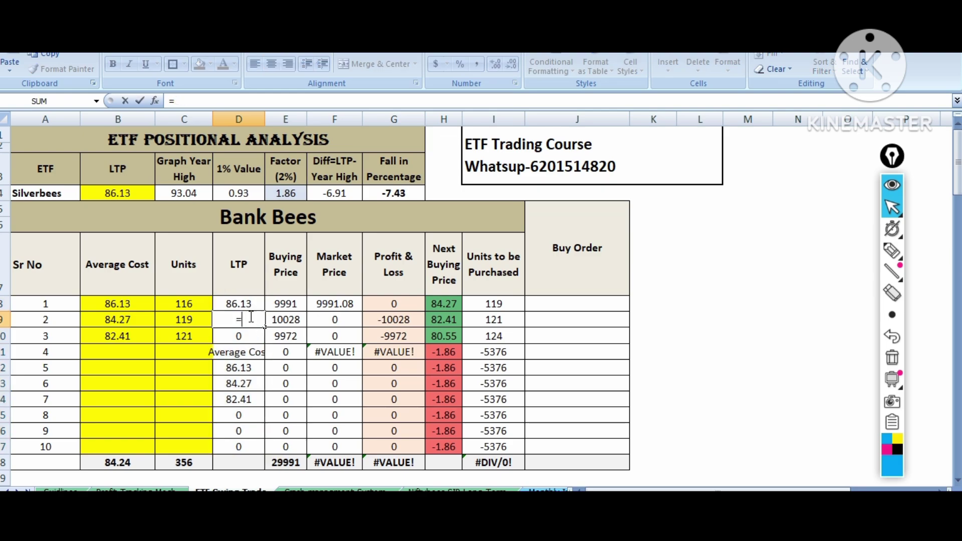
click(244, 304)
key(Return)
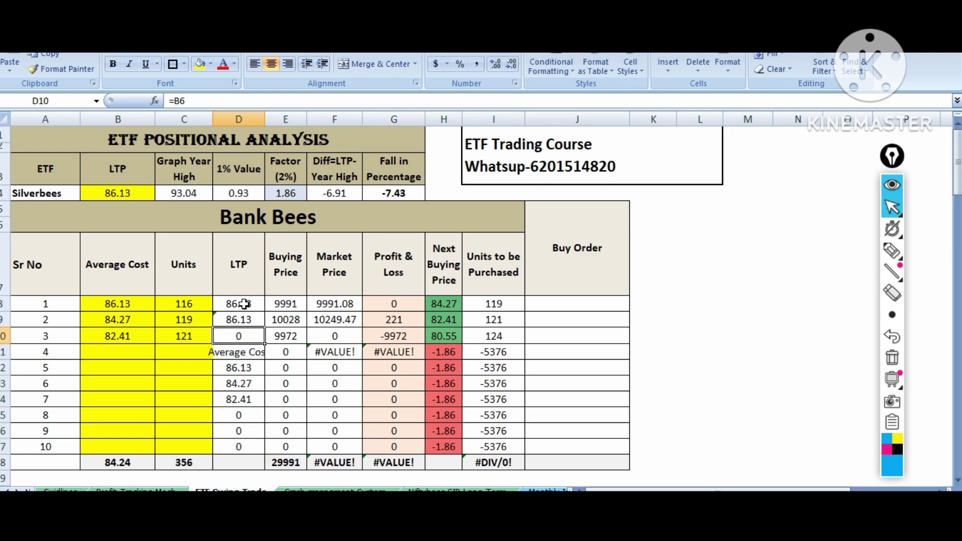
click(246, 317)
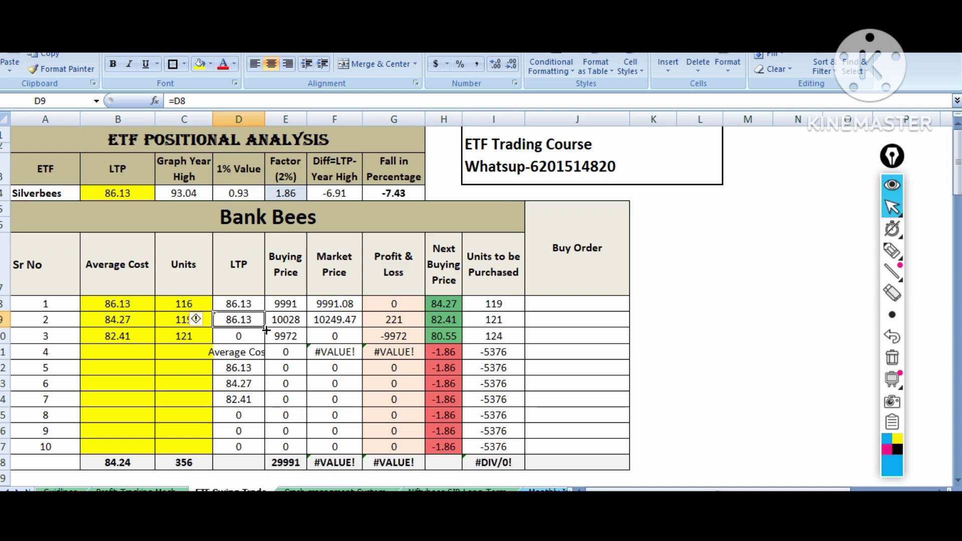
drag(265, 329, 265, 456)
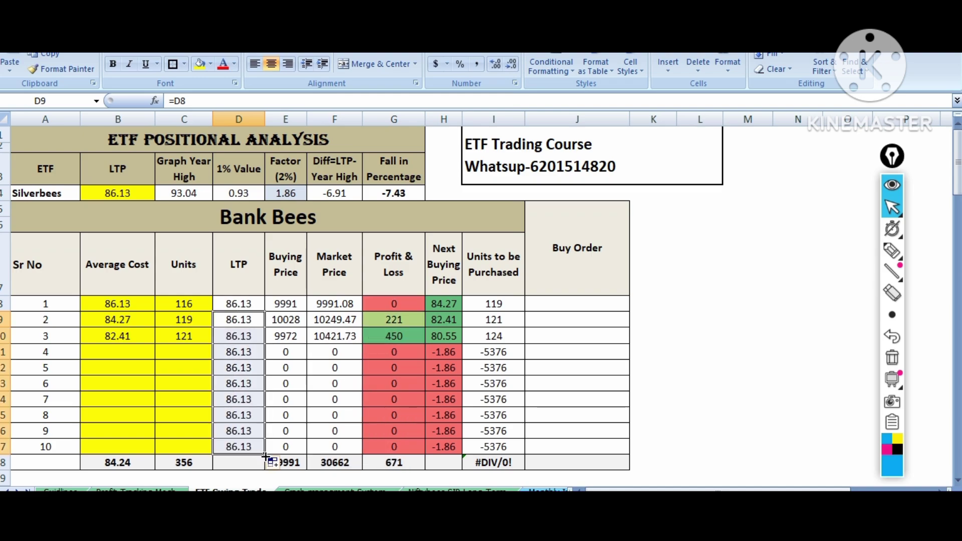
click(699, 361)
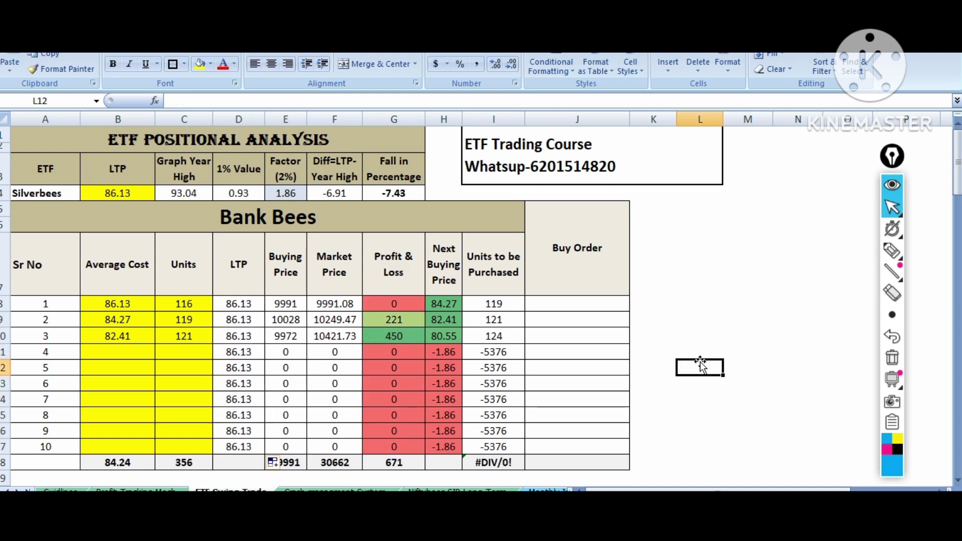
Set the Silverbees LTP in the summary row to 88
click(136, 194)
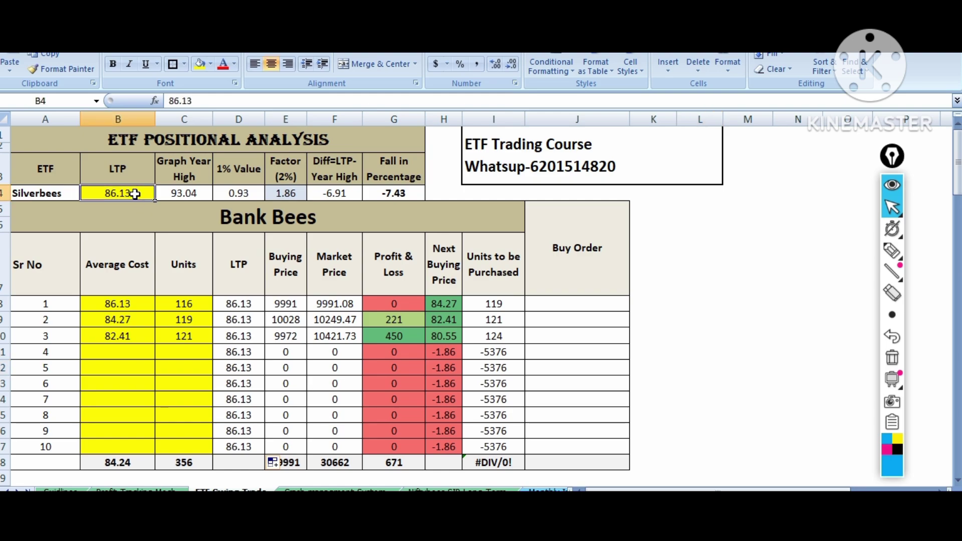
text(88)
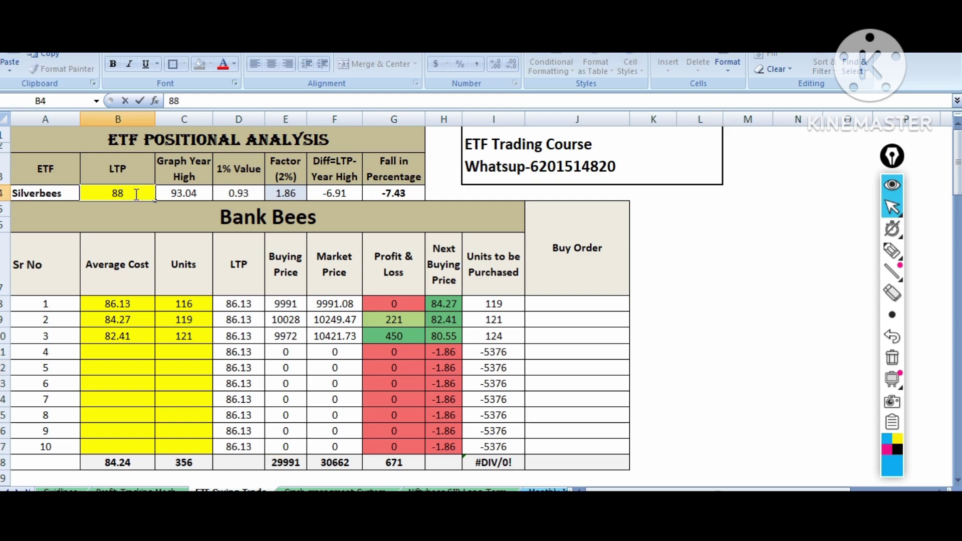
key(Return)
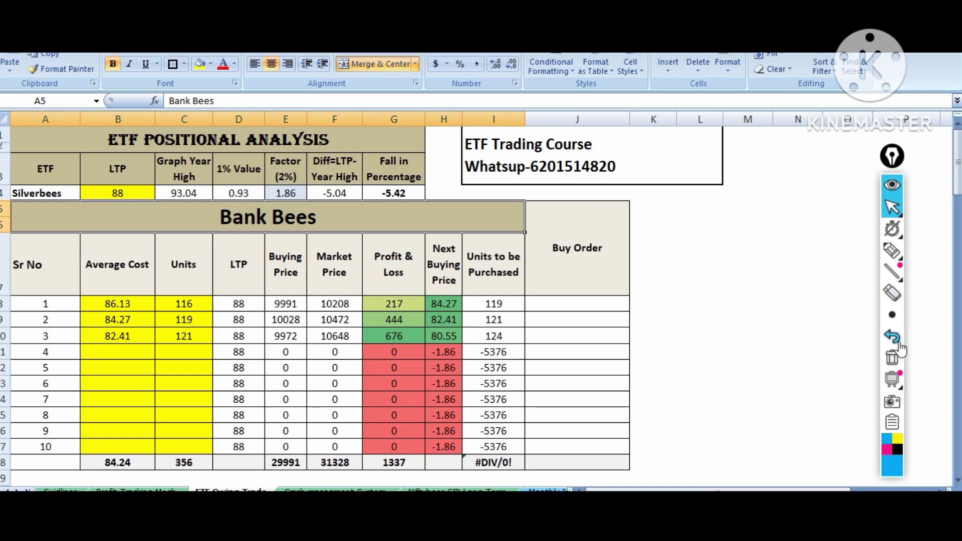
Circle the profit and loss values of rows 1 to 3 with the pen and clear the ink
click(891, 250)
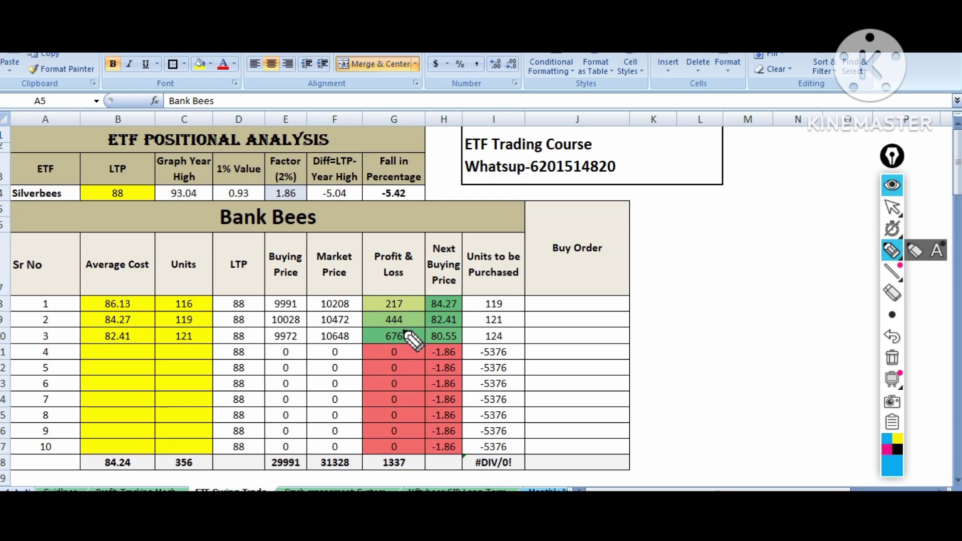
mouse_move(408, 333)
mouse_down()
mouse_move(396, 325)
mouse_move(377, 338)
mouse_move(386, 353)
mouse_move(408, 353)
mouse_move(411, 336)
mouse_move(398, 325)
mouse_move(404, 337)
mouse_move(409, 318)
mouse_move(393, 311)
mouse_move(378, 328)
mouse_move(403, 324)
mouse_up()
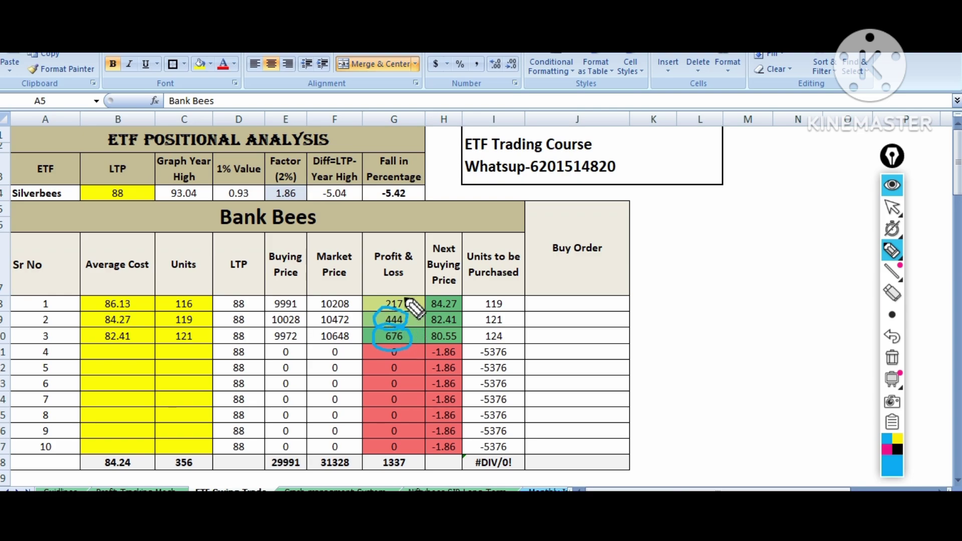
mouse_move(405, 302)
mouse_down()
mouse_move(395, 289)
mouse_move(379, 312)
mouse_move(409, 303)
mouse_up()
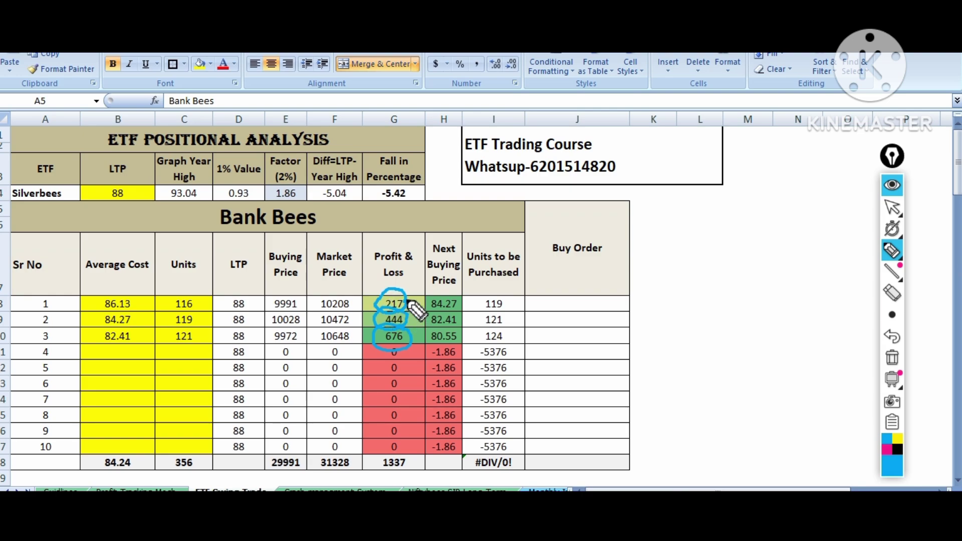
click(892, 357)
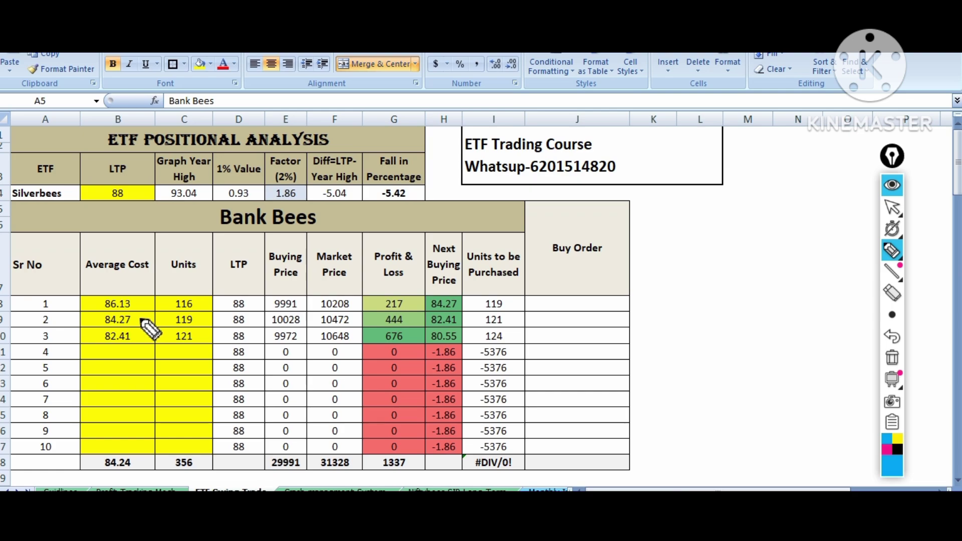
Mark the average cost and units of rows 2 and 3 with the pen
mouse_move(140, 319)
mouse_down()
mouse_move(153, 314)
mouse_move(149, 345)
mouse_move(159, 333)
mouse_up()
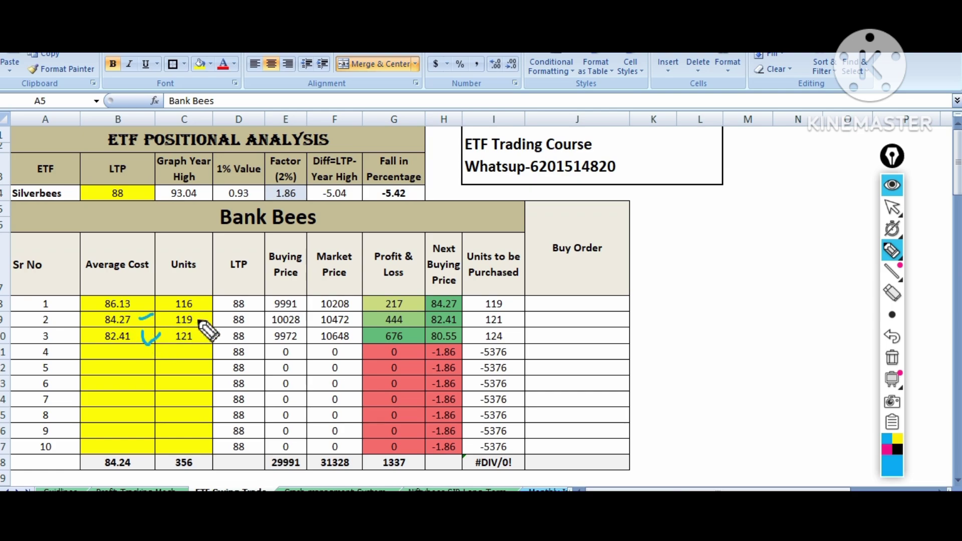
drag(200, 319, 203, 338)
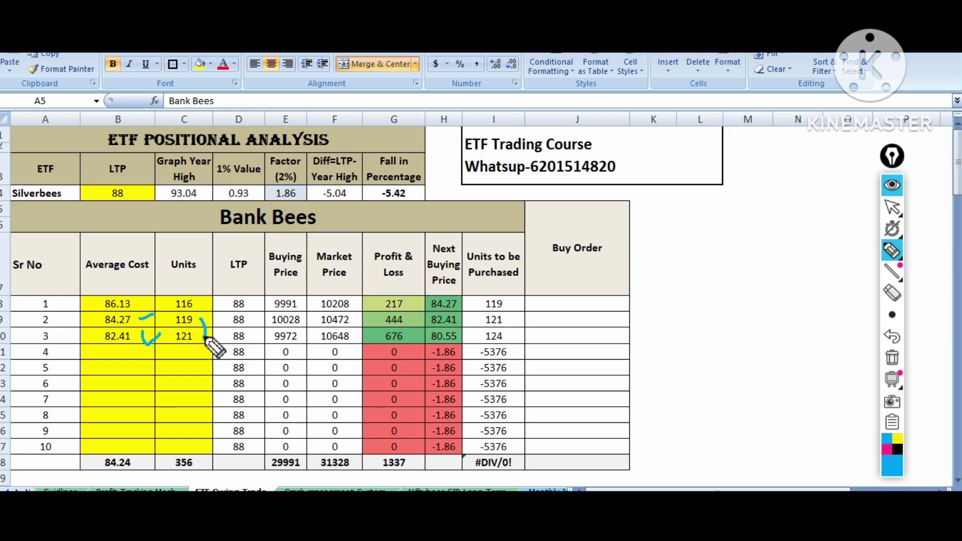
click(892, 208)
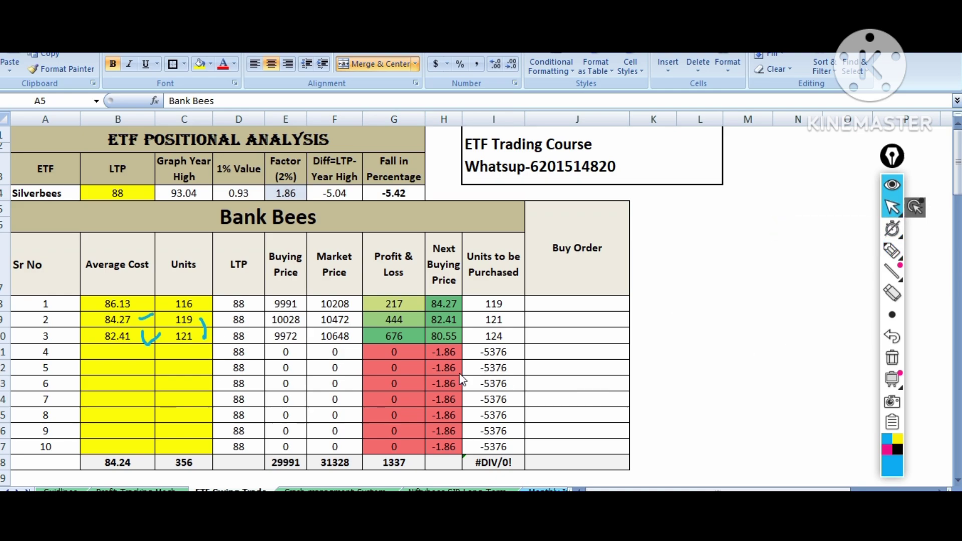
Add up the units of rows 2 and 3 with =C9+C10 in row 5's Units cell and clear that cell again
click(197, 366)
text(=)
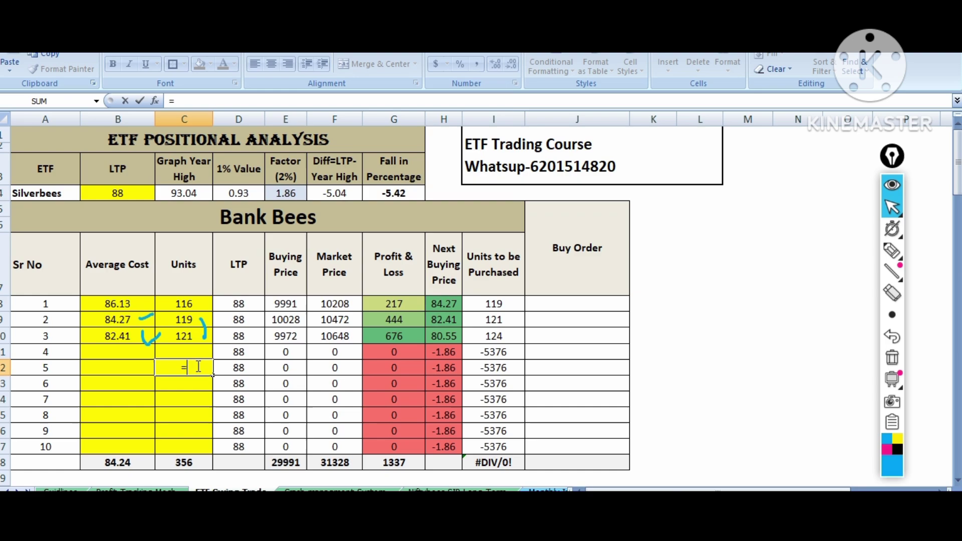
click(185, 319)
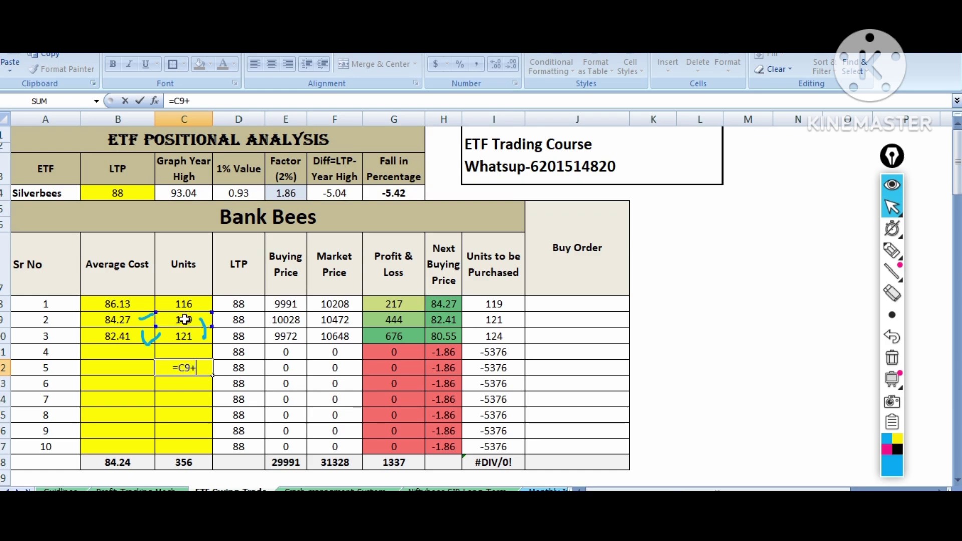
text(+)
click(185, 335)
key(Return)
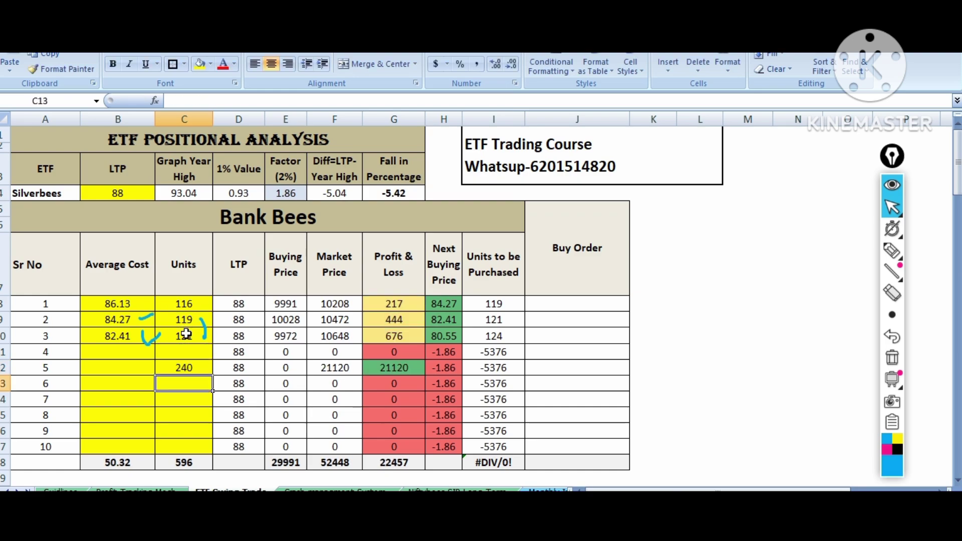
click(194, 364)
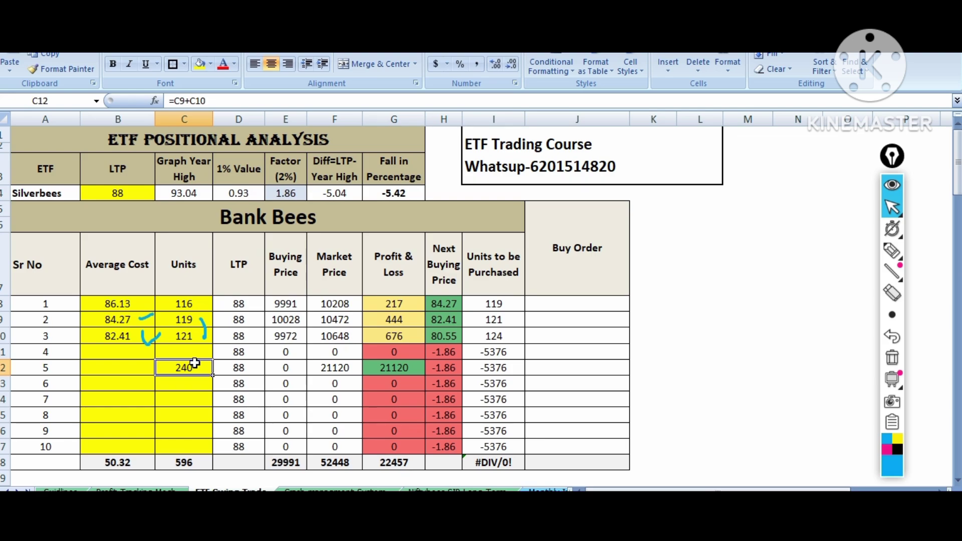
key(BackSpace)
key(Return)
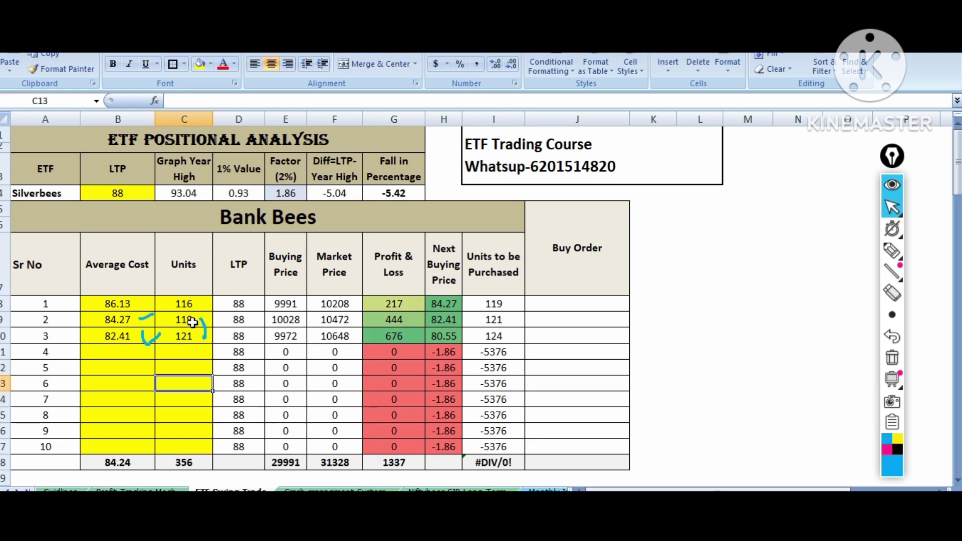
Delete the average cost and units of rows 2 and 3 and clear the pen marks
drag(193, 321, 194, 335)
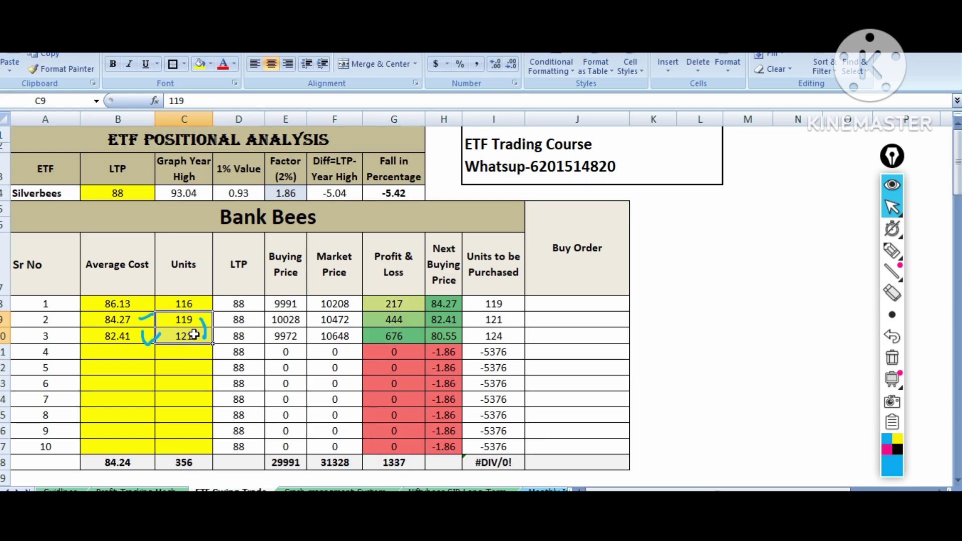
click(142, 192)
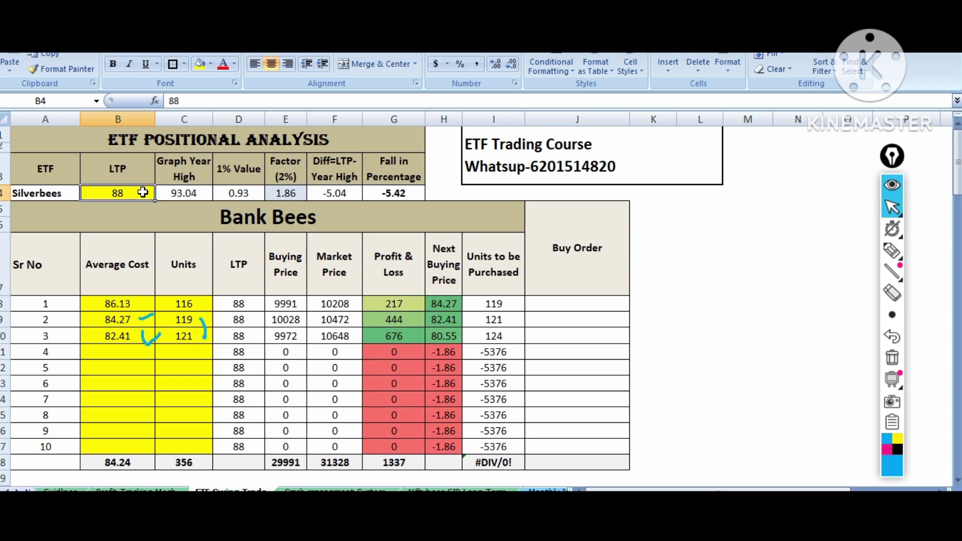
drag(125, 318, 183, 335)
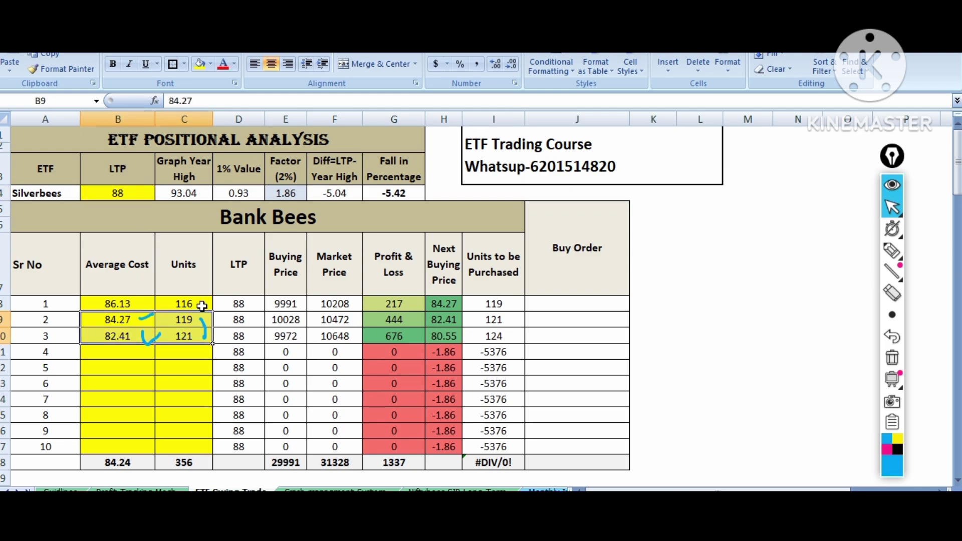
key(Delete)
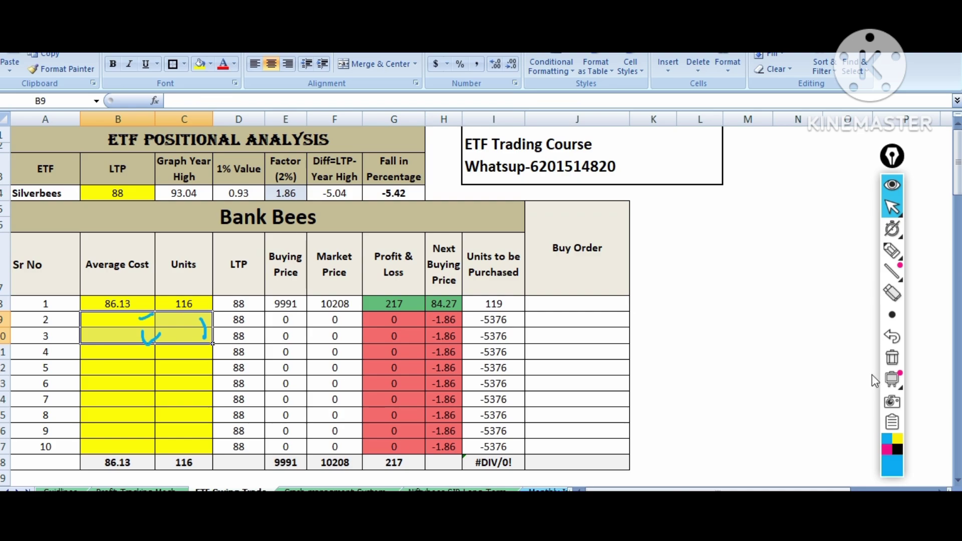
click(893, 362)
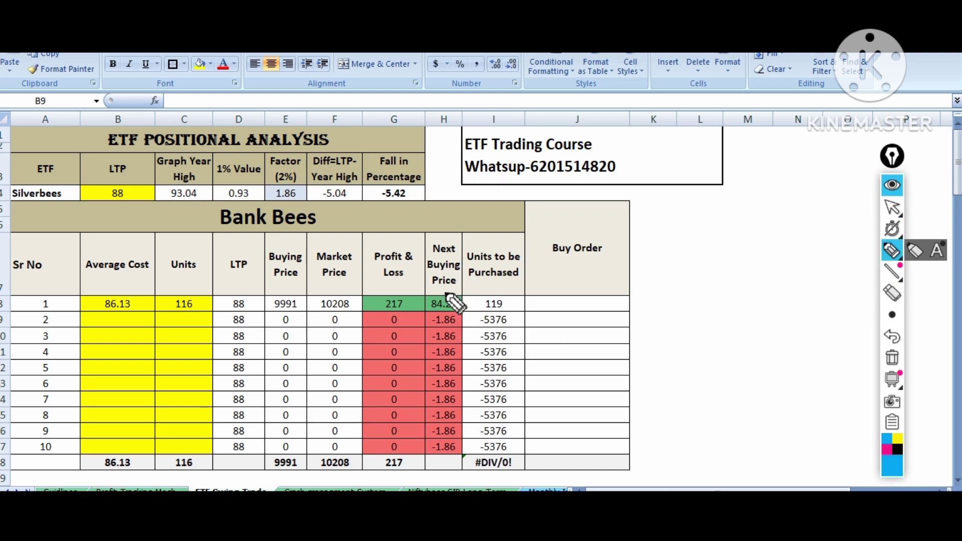
Illustrate row 1's next purchase and rising, falling and sideways price paths with the pen, and clear the ink
mouse_move(445, 294)
mouse_down()
mouse_move(427, 305)
mouse_move(474, 326)
mouse_move(511, 320)
mouse_move(511, 306)
mouse_move(453, 299)
mouse_up()
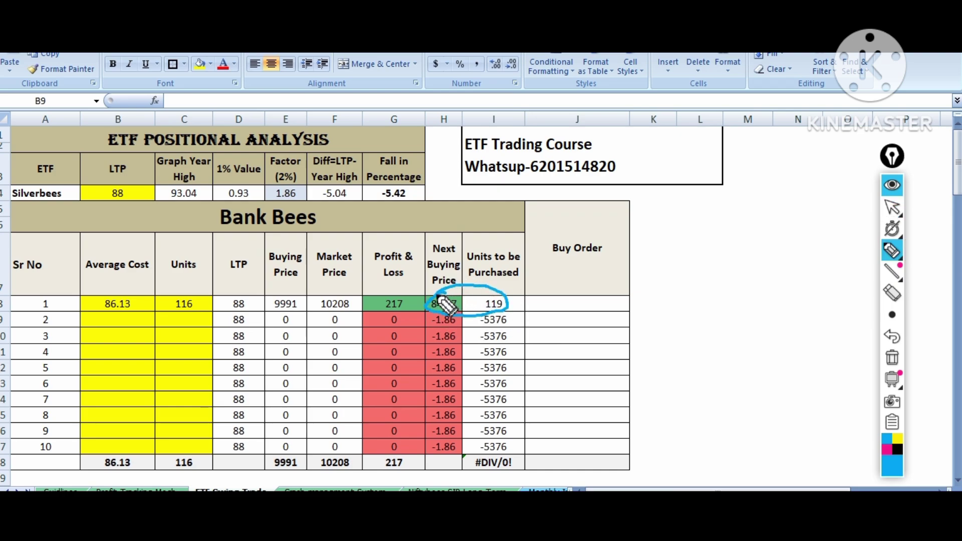
mouse_move(655, 305)
mouse_down()
mouse_move(713, 276)
mouse_move(790, 188)
mouse_up()
mouse_move(677, 312)
mouse_down()
mouse_move(707, 353)
mouse_move(754, 373)
mouse_move(776, 408)
mouse_up()
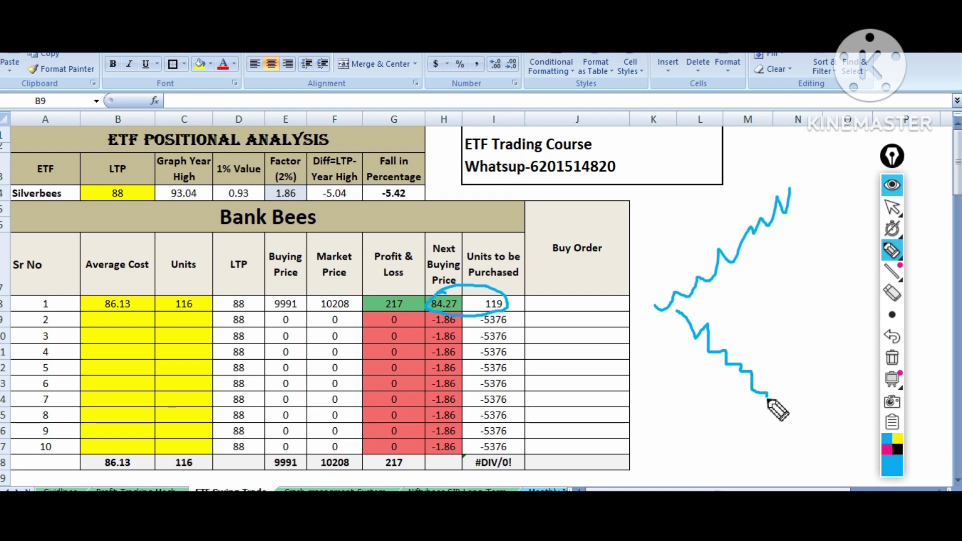
mouse_move(703, 304)
mouse_down()
mouse_move(709, 317)
mouse_move(782, 304)
mouse_move(797, 313)
mouse_up()
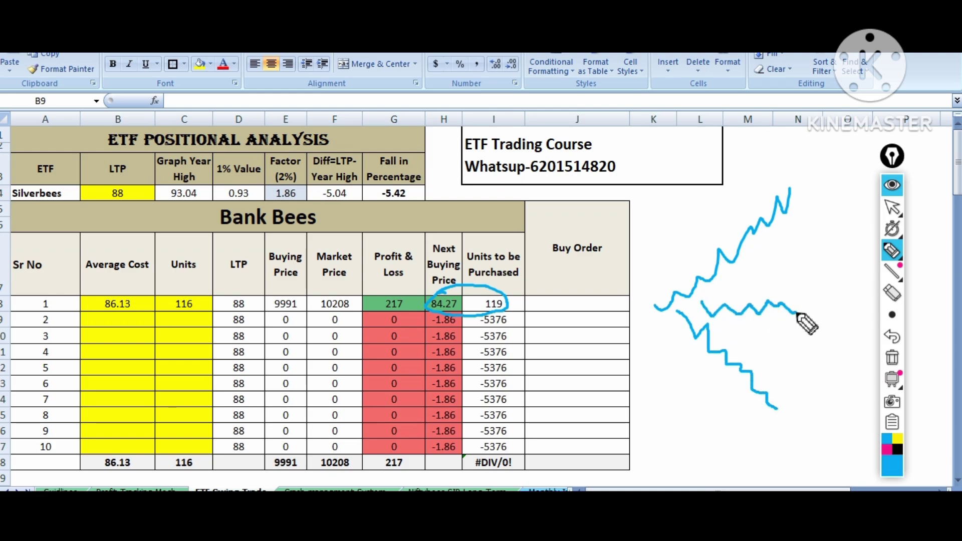
mouse_move(33, 384)
mouse_down()
mouse_move(66, 382)
mouse_move(108, 395)
mouse_move(168, 389)
mouse_move(183, 376)
mouse_up()
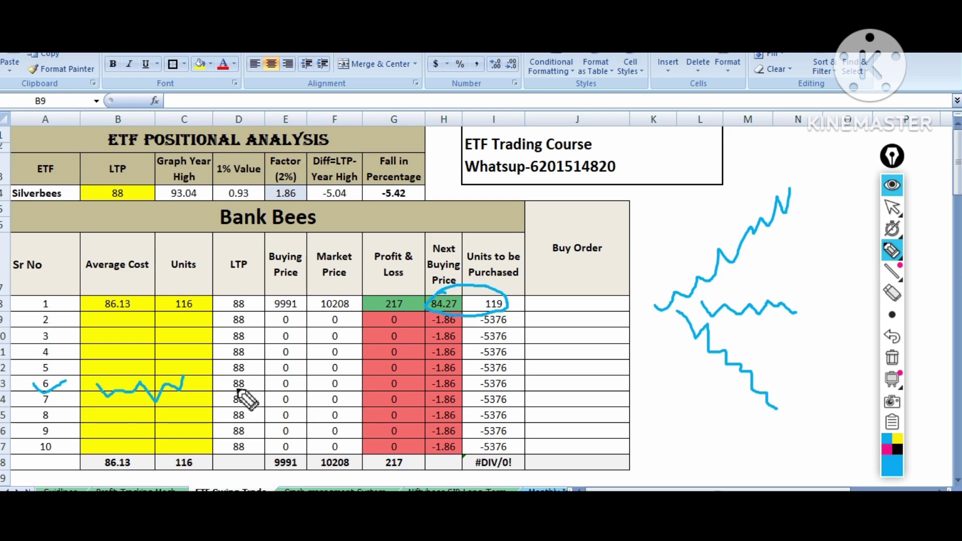
click(892, 360)
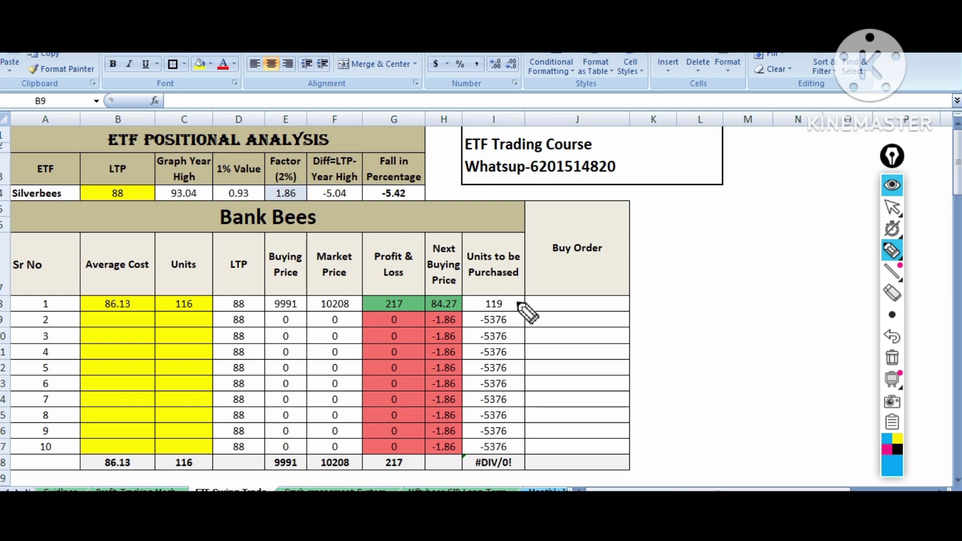
Mark row 1's units to be purchased, profit and serial number with the pen and clear the ink
drag(518, 303, 544, 291)
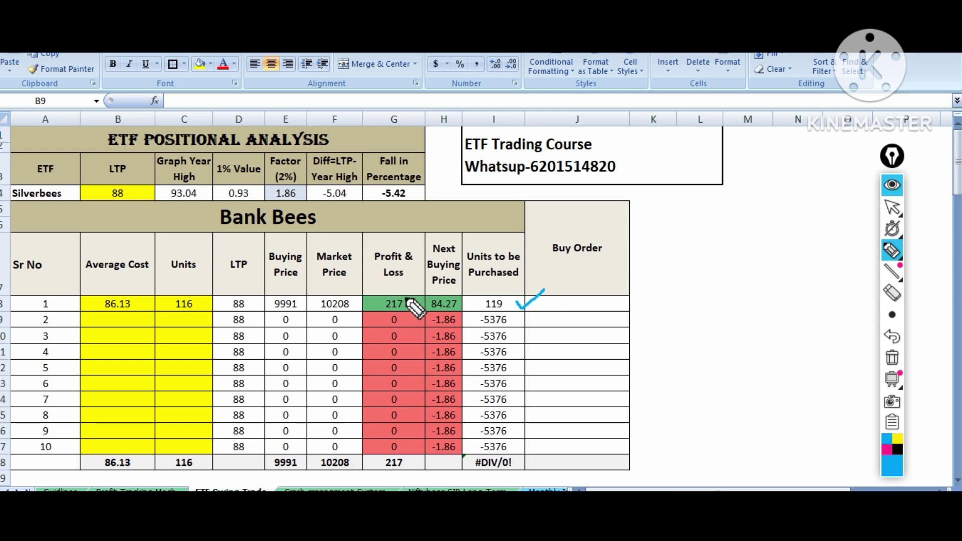
mouse_move(408, 296)
mouse_down()
mouse_move(390, 293)
mouse_move(379, 306)
mouse_move(393, 316)
mouse_move(411, 295)
mouse_up()
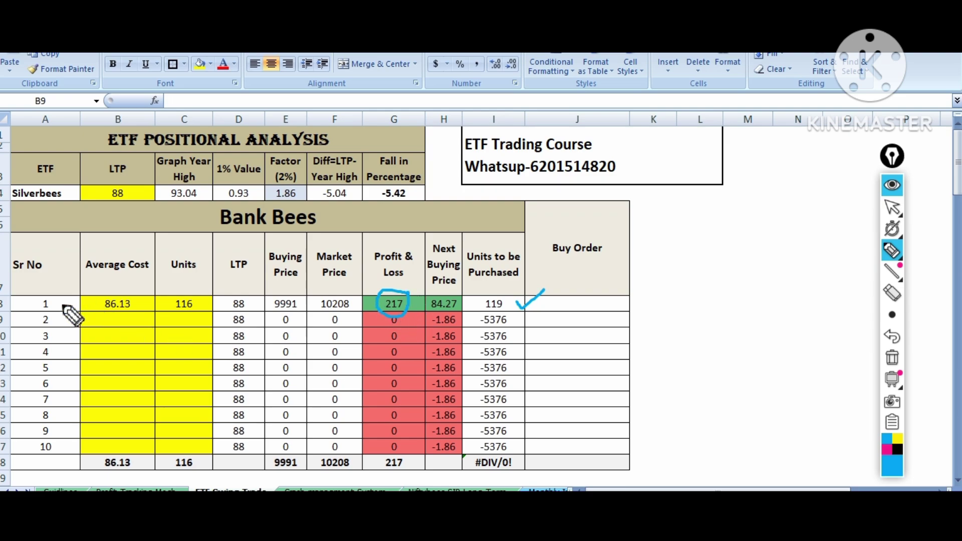
mouse_move(61, 303)
mouse_down()
mouse_move(69, 310)
mouse_move(80, 297)
mouse_up()
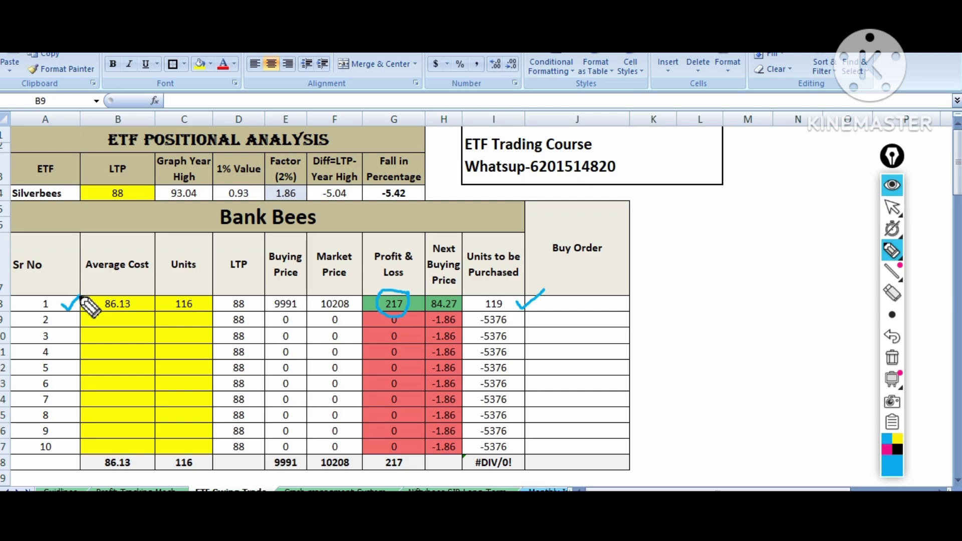
click(892, 357)
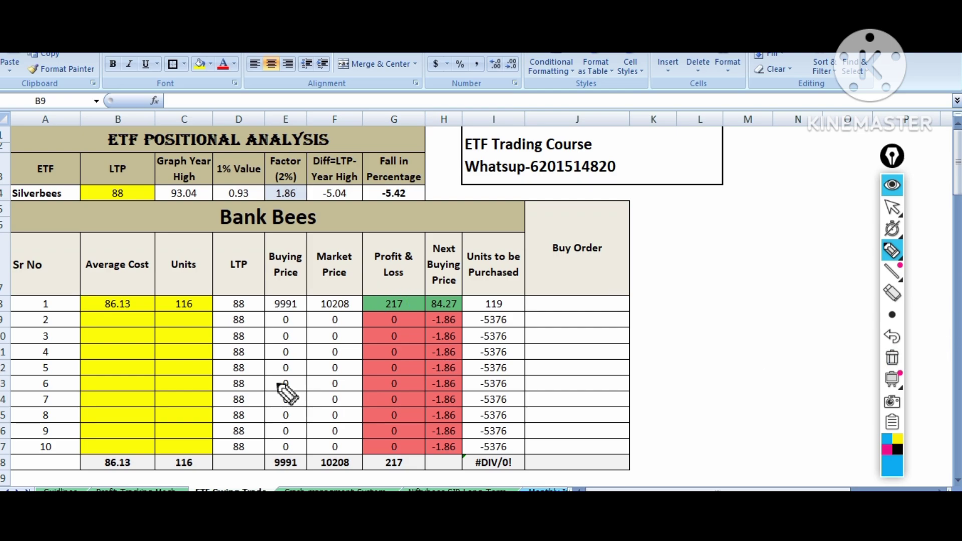
Delete row 1's average cost and units
click(896, 208)
click(137, 303)
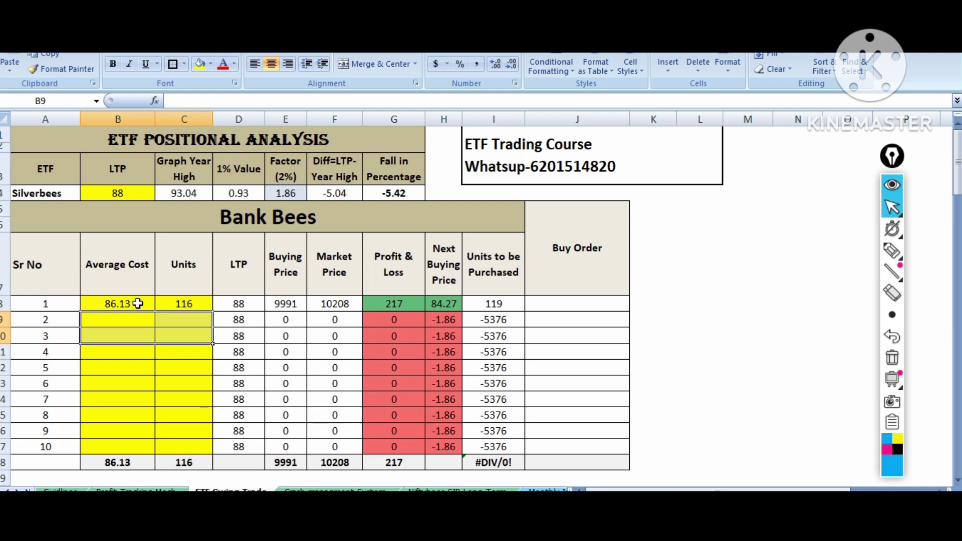
drag(137, 303, 178, 306)
key(Delete)
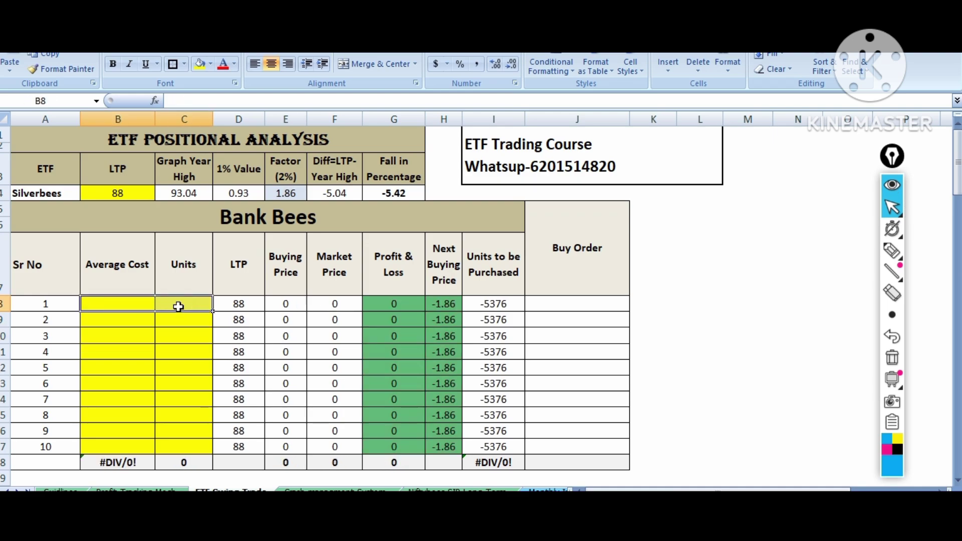
Set row 1's average cost to 88 and its units to the formula =10000/B4
click(140, 303)
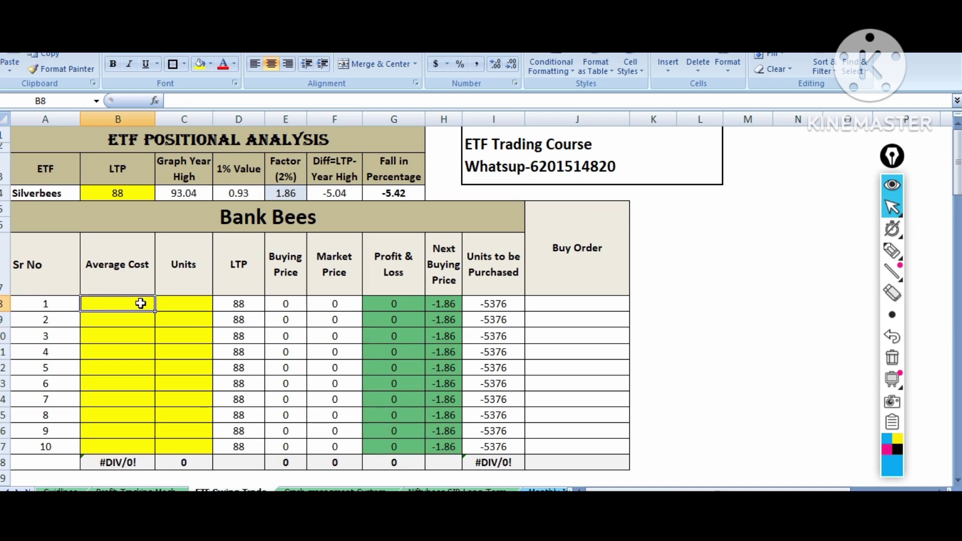
text(88)
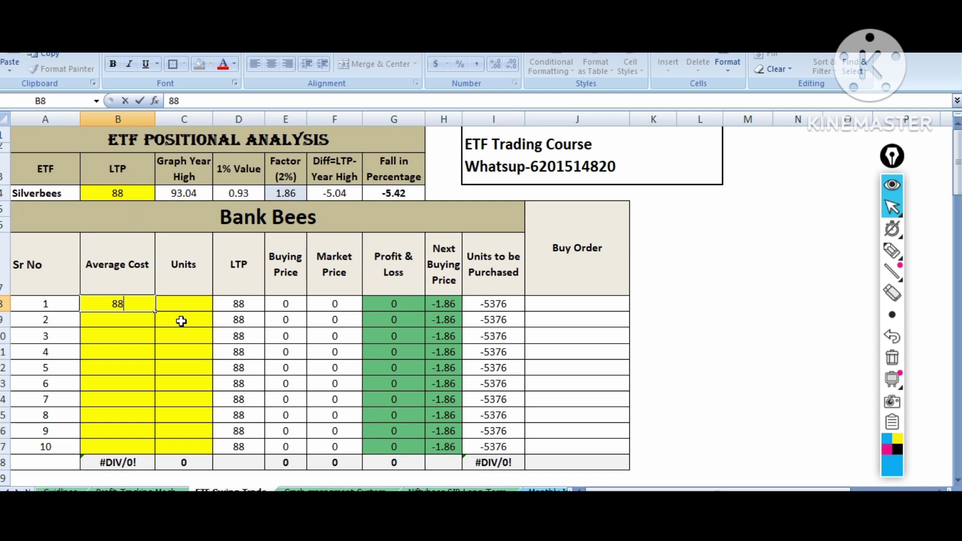
click(190, 306)
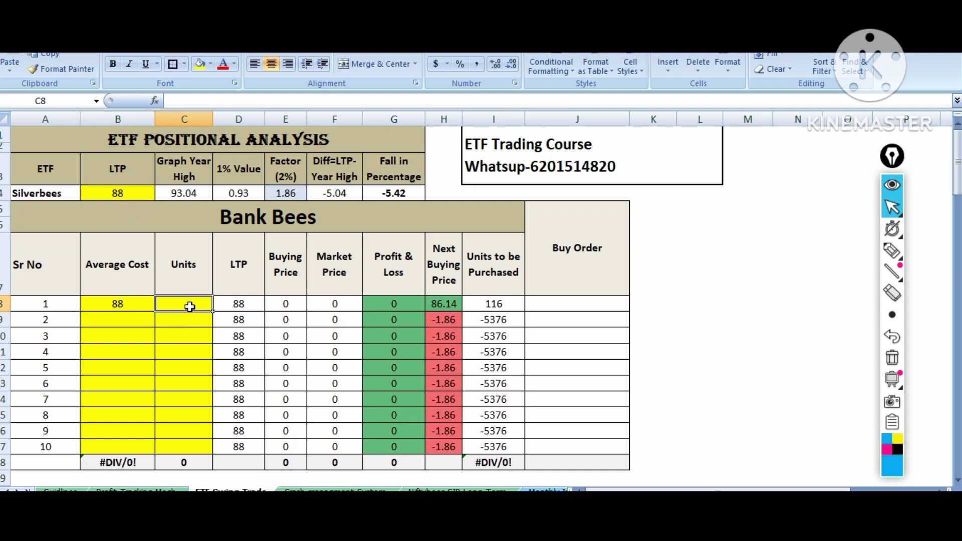
text(=)
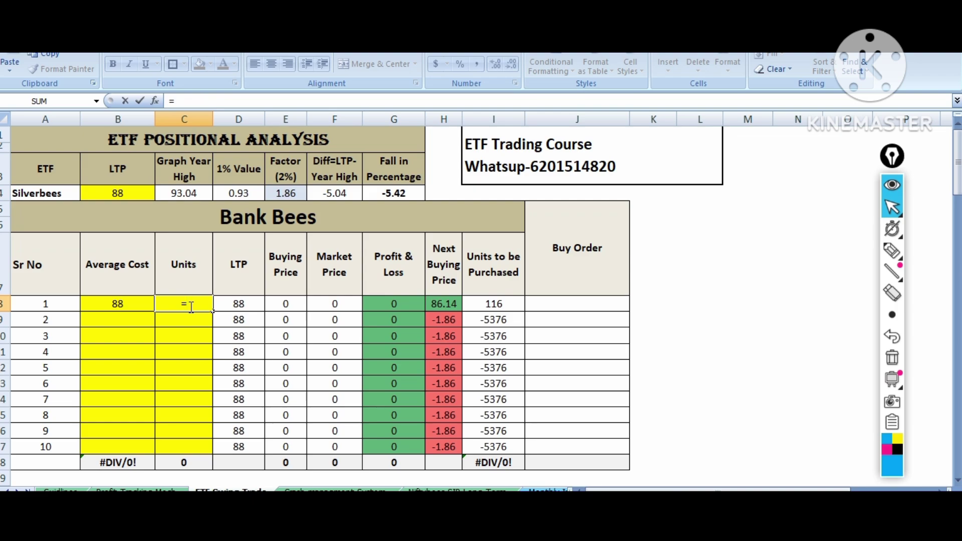
text(10000/)
click(133, 192)
key(Return)
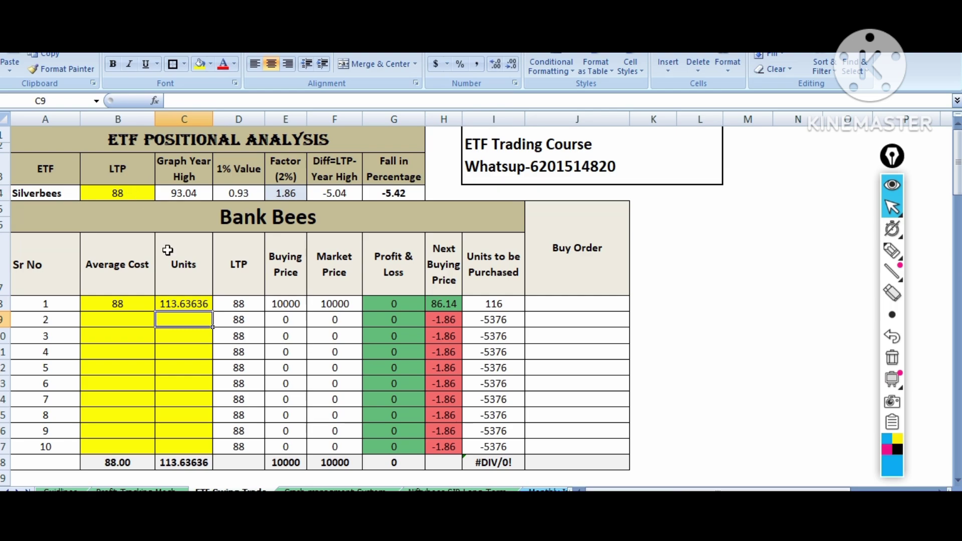
Format row 1's units to show no decimal places
click(199, 303)
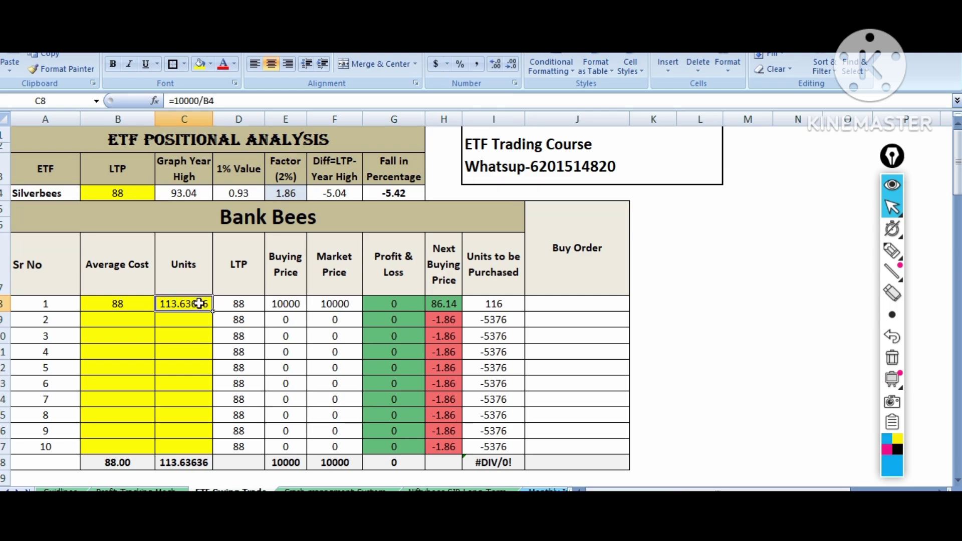
click(510, 64)
click(509, 64)
click(509, 64)
click(510, 64)
click(509, 63)
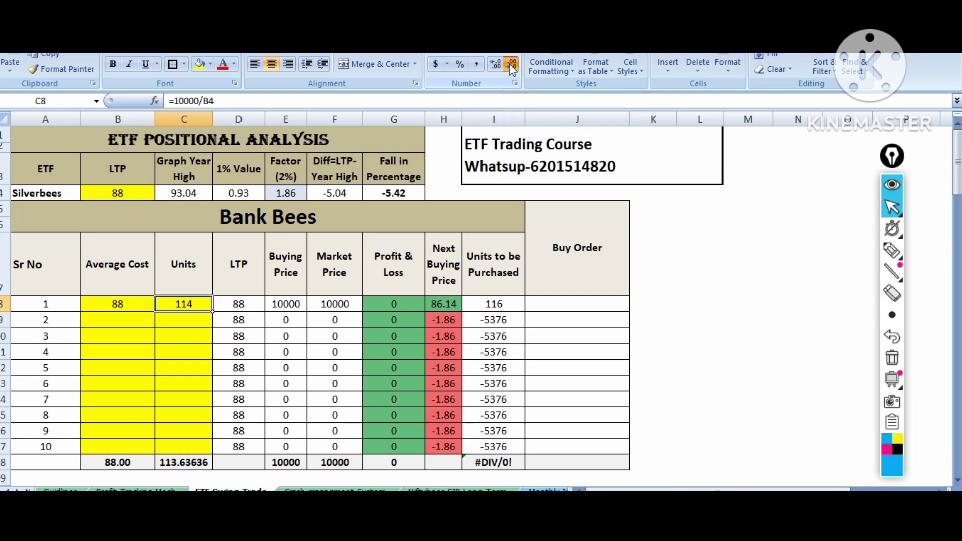
click(696, 388)
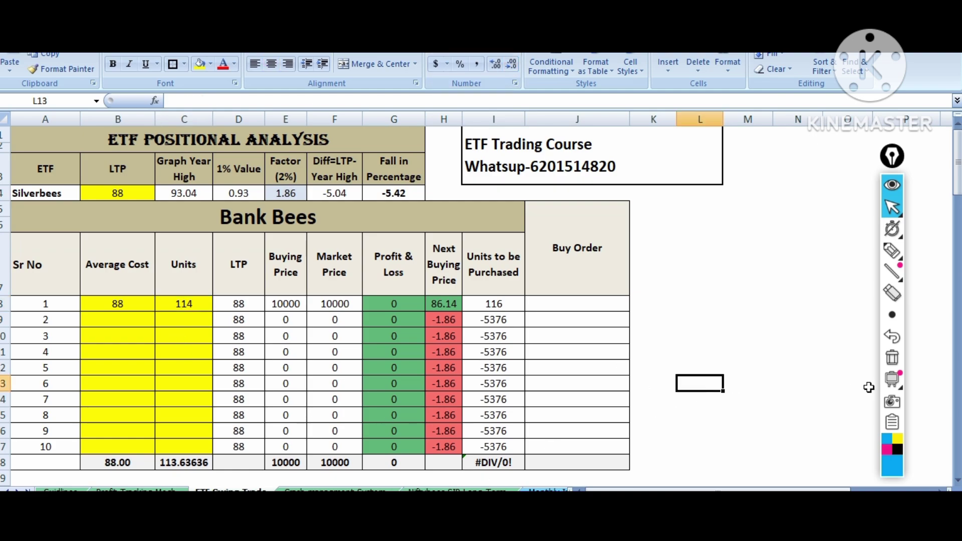
Draw a pen arrow from row 1's average cost to its next buying price, circle that price and tick the units to be purchased
click(888, 251)
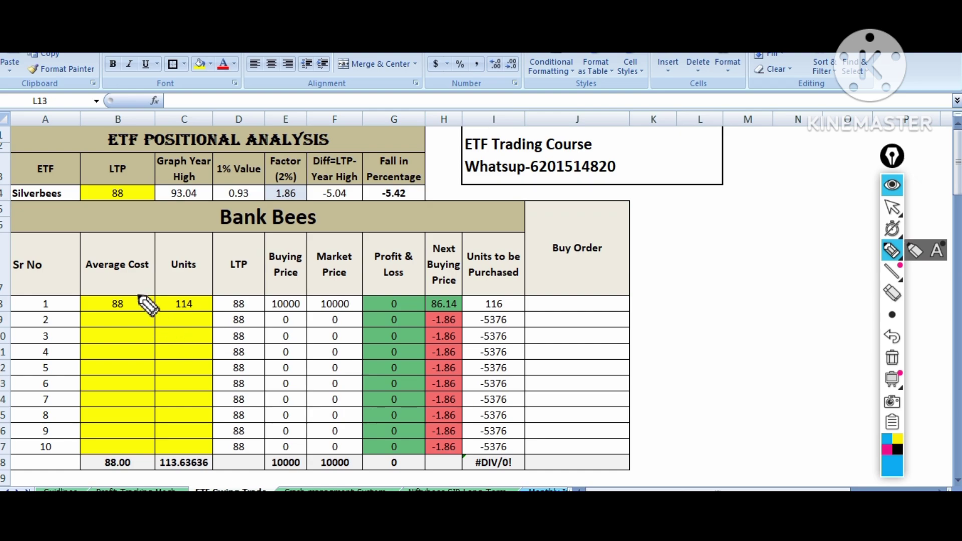
mouse_move(137, 295)
mouse_down()
mouse_move(368, 248)
mouse_move(416, 300)
mouse_move(383, 283)
mouse_move(416, 299)
mouse_move(415, 277)
mouse_up()
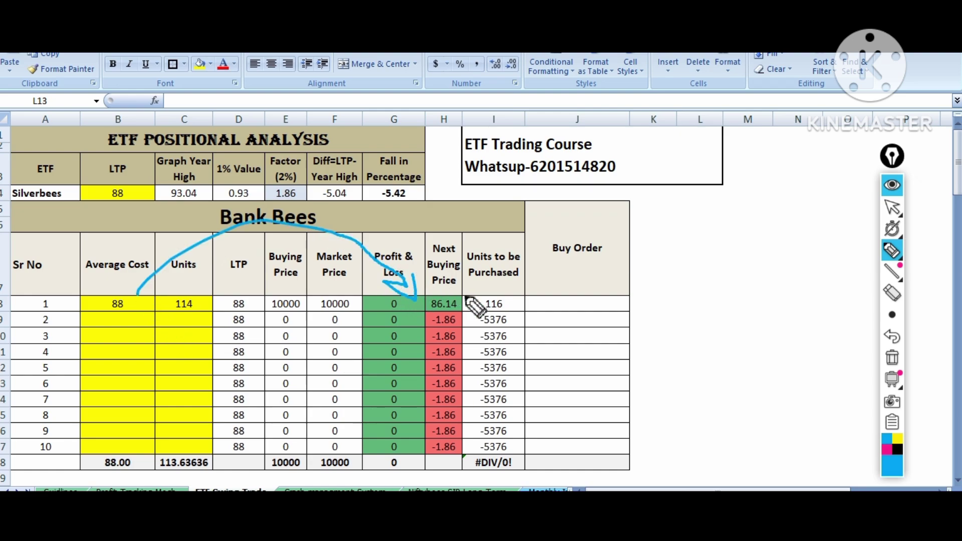
mouse_move(473, 301)
mouse_down()
mouse_move(440, 301)
mouse_move(453, 321)
mouse_move(478, 309)
mouse_move(458, 297)
mouse_move(520, 309)
mouse_move(547, 290)
mouse_up()
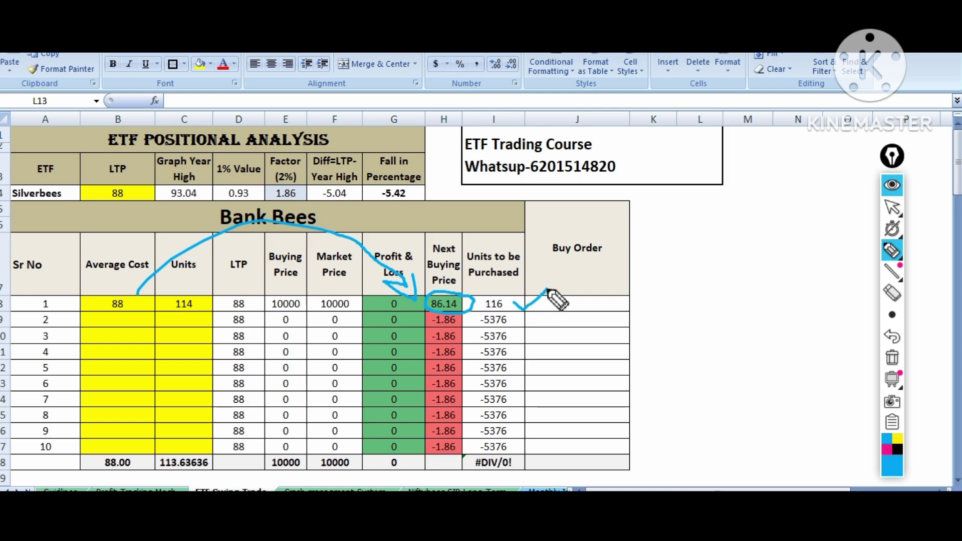
Draw a tall pen bracket in the empty area beside the table, and erase all pen annotations
mouse_move(660, 299)
mouse_down()
mouse_move(685, 262)
mouse_move(709, 434)
mouse_move(669, 412)
mouse_move(673, 403)
mouse_up()
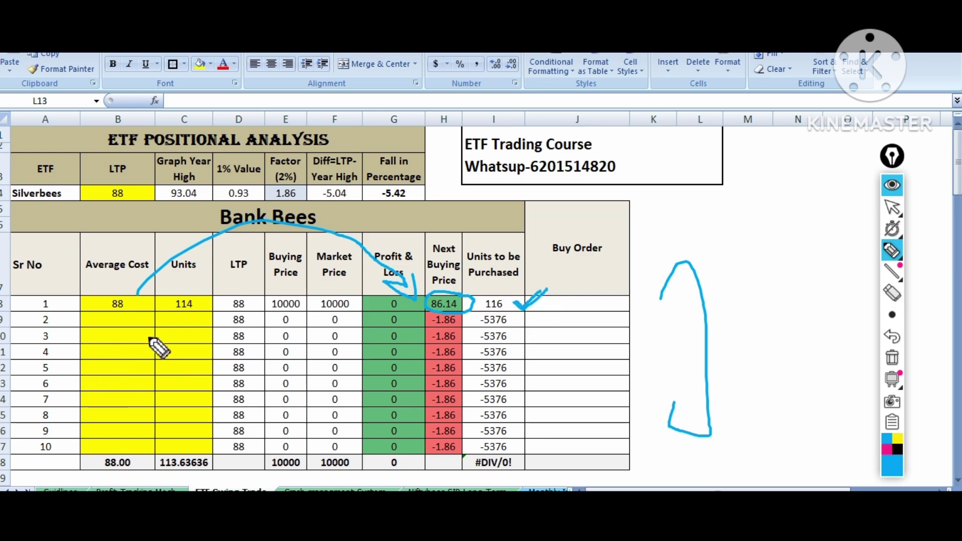
click(891, 357)
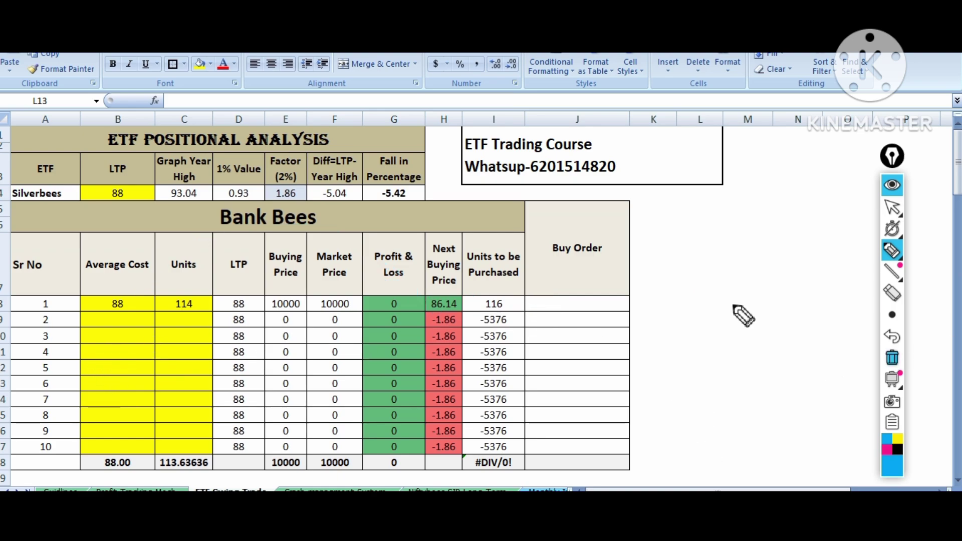
Set row 2's average cost to 86.14 and its units to 116
click(891, 207)
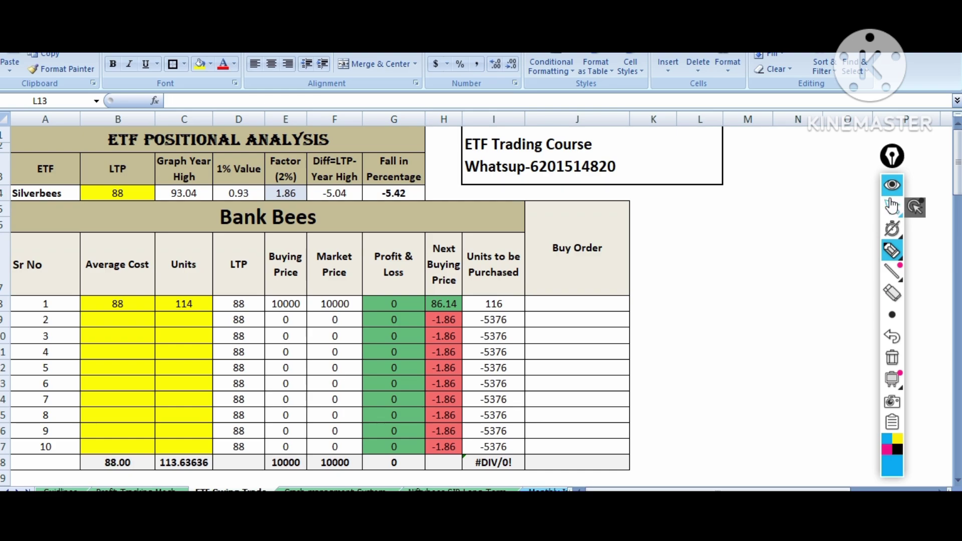
click(140, 319)
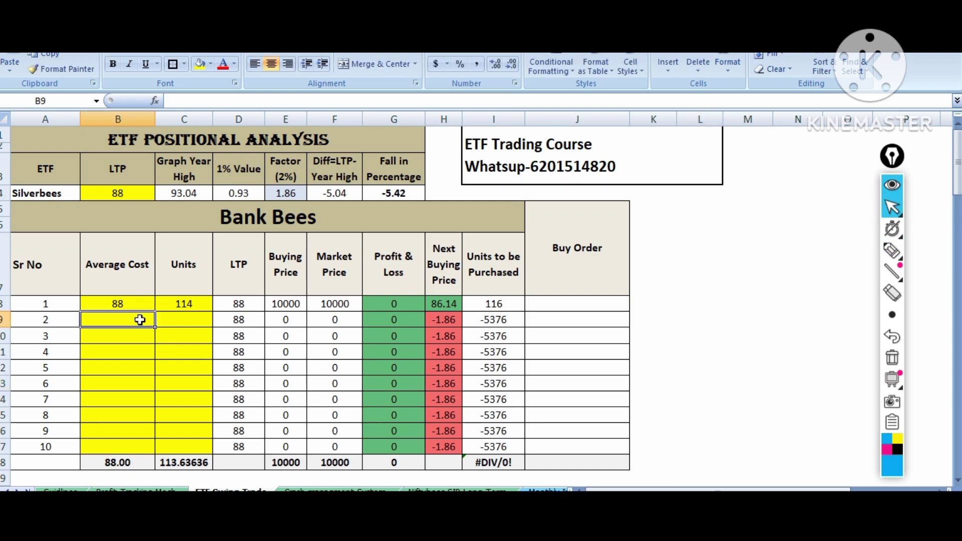
text(86.)
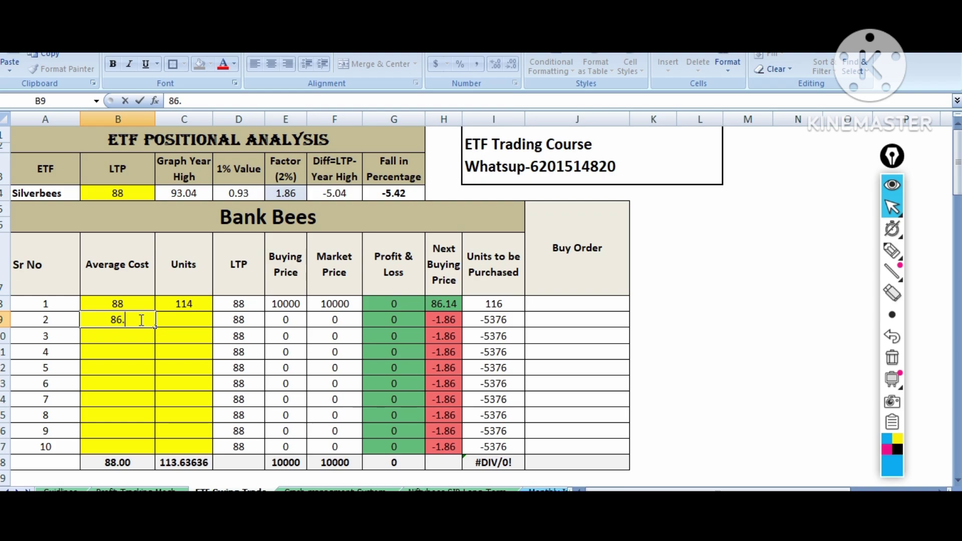
text(14)
click(200, 322)
text(116)
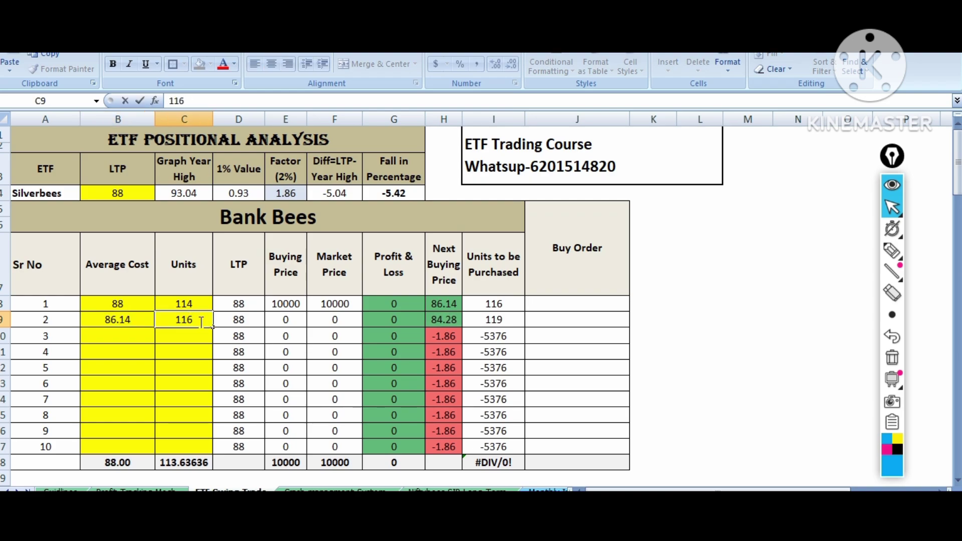
key(Return)
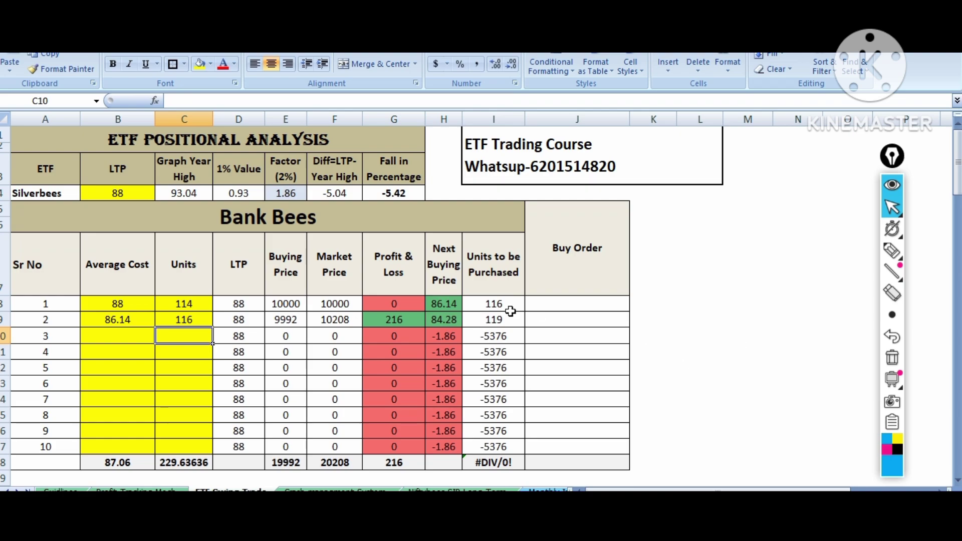
Handwrite a short pen note beside the table, and tick rows 1 and 2 and row 2's profit
mouse_move(899, 266)
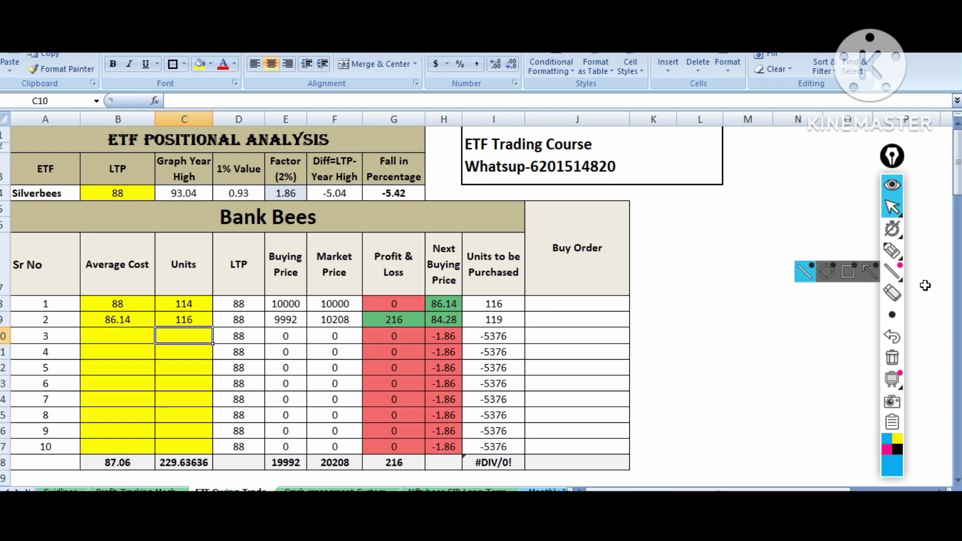
click(891, 250)
mouse_move(669, 251)
mouse_down()
mouse_move(673, 265)
mouse_move(680, 245)
mouse_move(703, 264)
mouse_up()
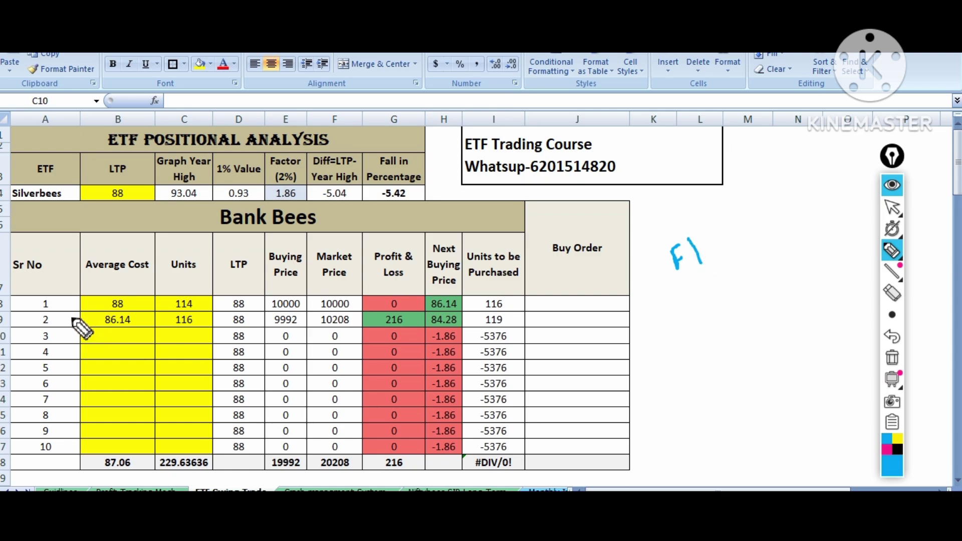
drag(72, 317, 105, 284)
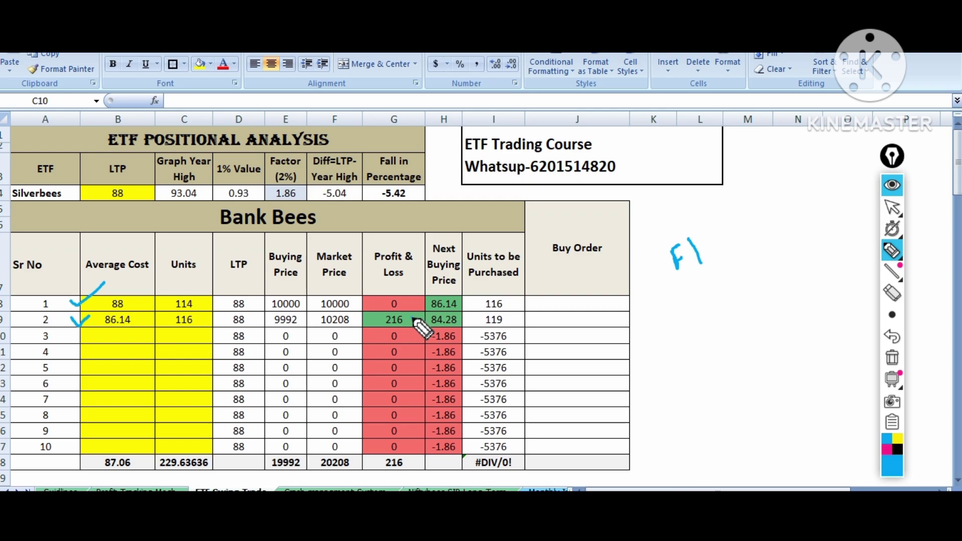
drag(414, 318, 432, 308)
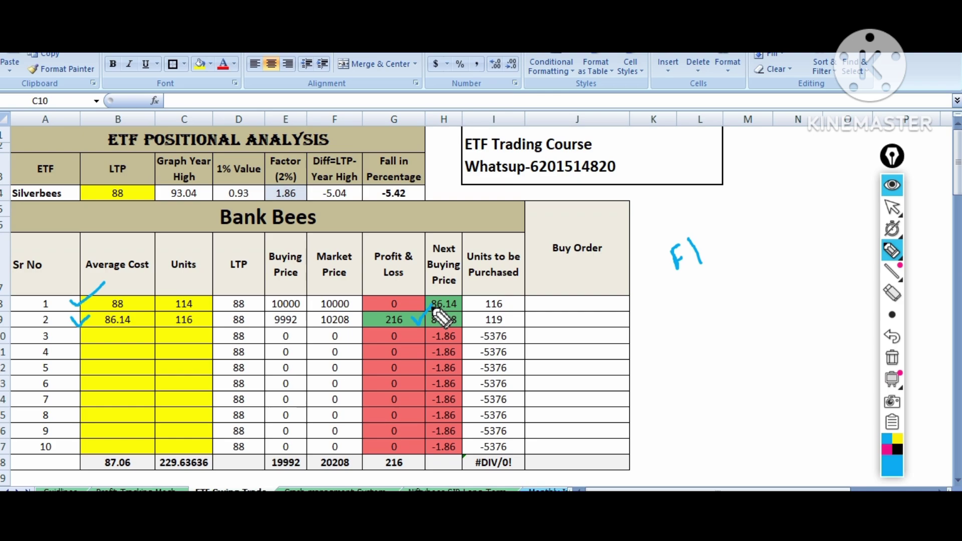
Erase all pen annotations and draw a pen tick beside the ETF Trading Course contact number
click(891, 358)
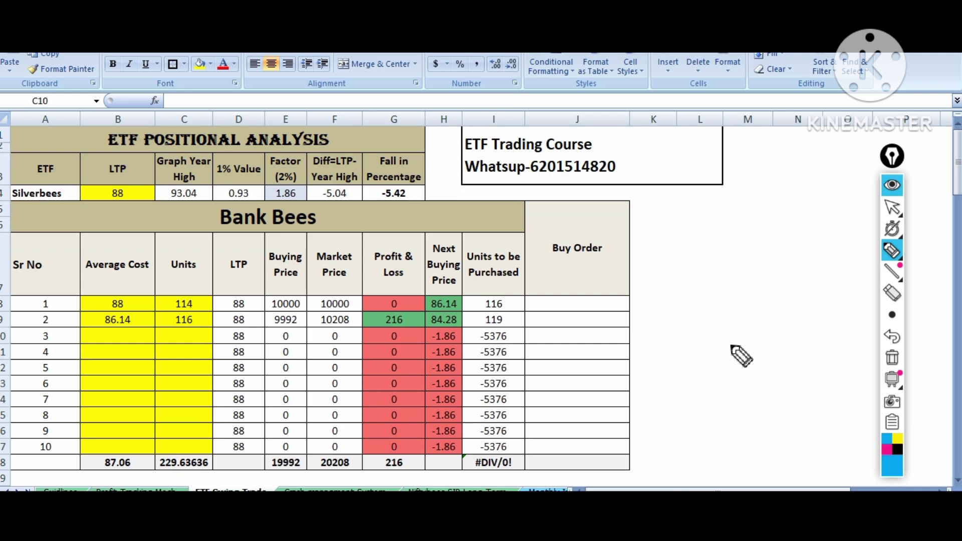
mouse_move(621, 160)
mouse_down()
mouse_move(629, 167)
mouse_move(657, 145)
mouse_up()
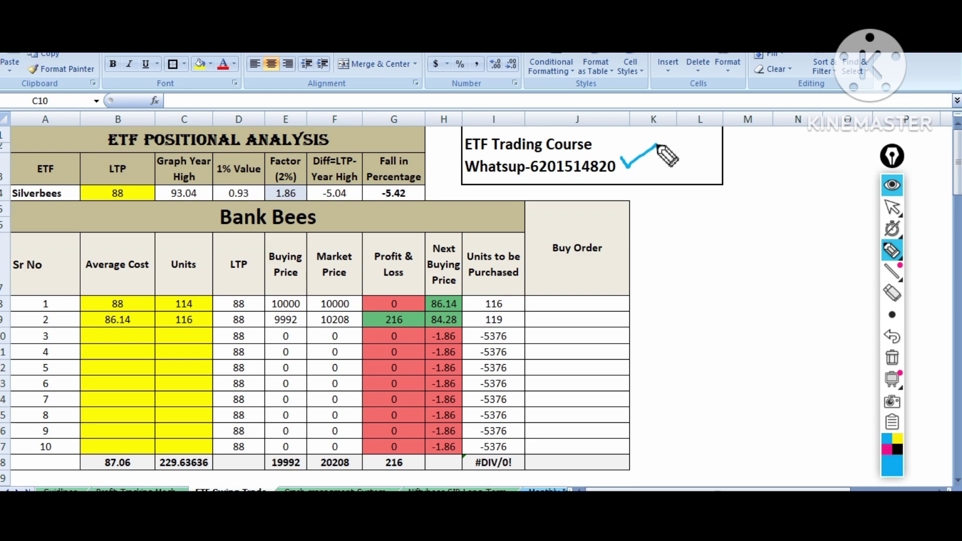